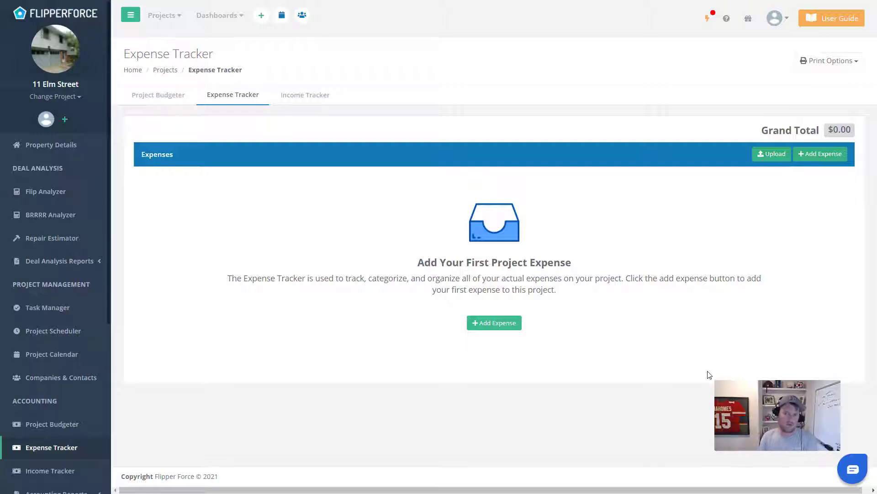
{"action": "left_click", "coordinate": [827, 157]}
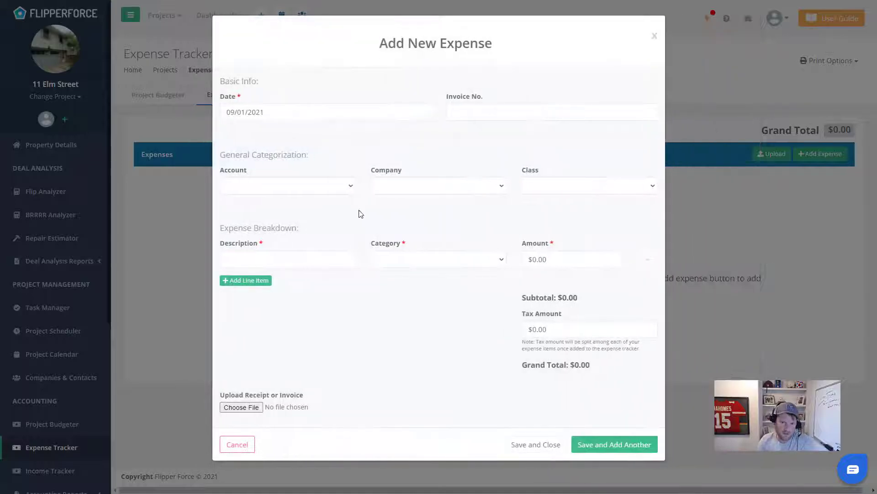
{"action": "left_click", "coordinate": [654, 37]}
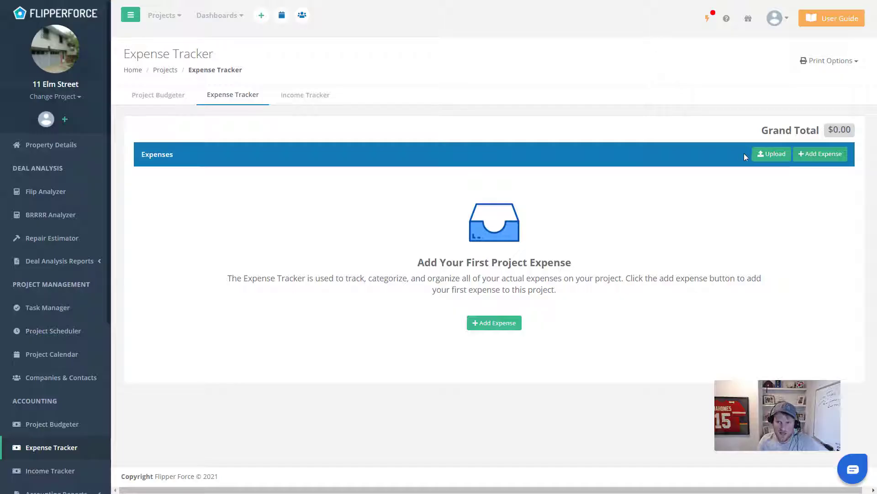
{"action": "left_click", "coordinate": [771, 156]}
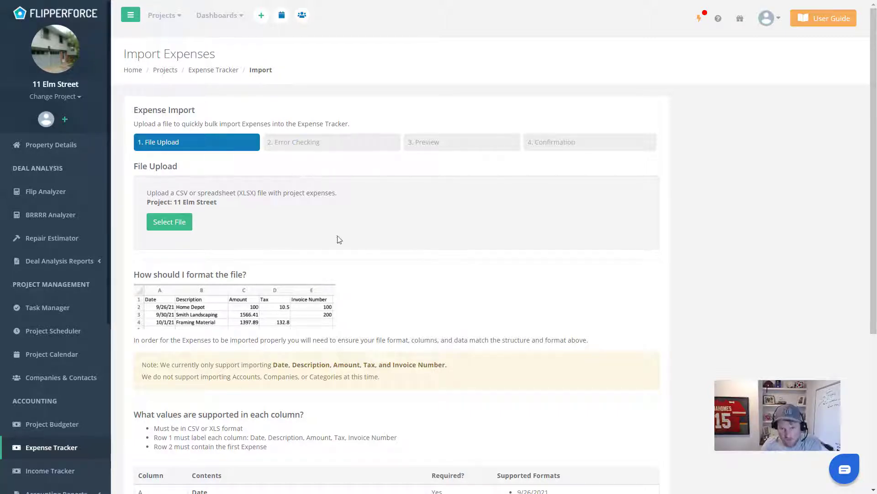
{"action": "scroll", "coordinate": [409, 264], "scroll_direction": "down", "scroll_amount": 1}
{"action": "scroll", "coordinate": [409, 264], "scroll_direction": "down", "scroll_amount": 1}
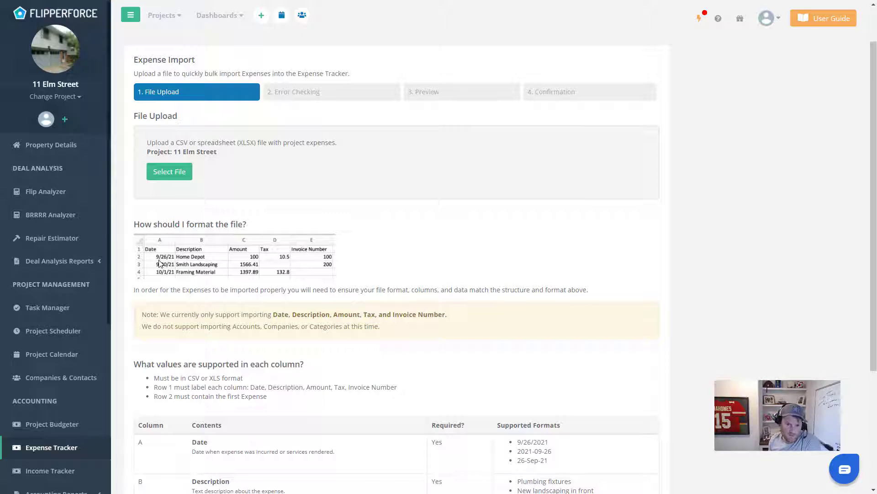
{"action": "scroll", "coordinate": [209, 278], "scroll_direction": "down", "scroll_amount": 3}
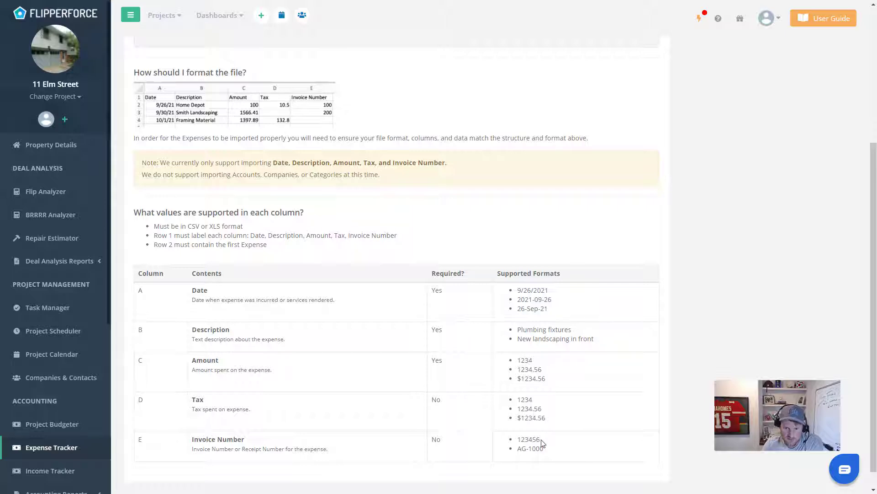
{"action": "scroll", "coordinate": [442, 305], "scroll_direction": "up", "scroll_amount": 1}
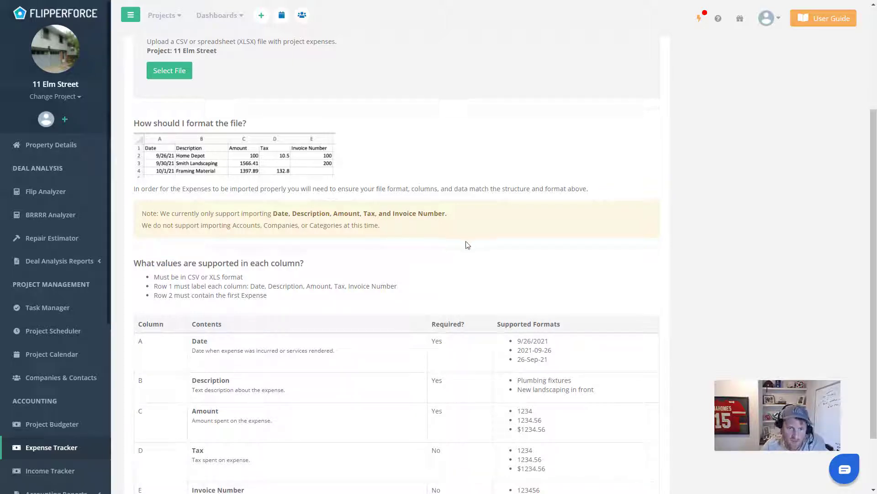
{"action": "scroll", "coordinate": [431, 241], "scroll_direction": "down", "scroll_amount": 1}
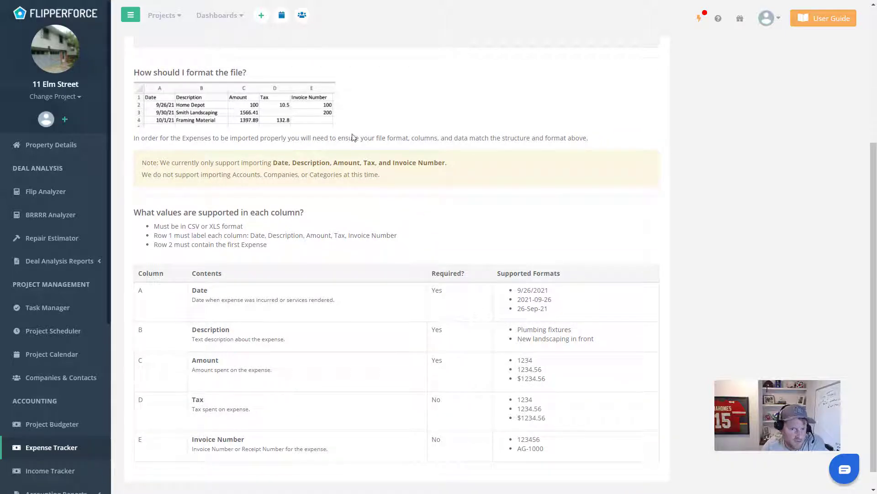
{"action": "double_click", "coordinate": [437, 400]}
{"action": "double_click", "coordinate": [437, 440]}
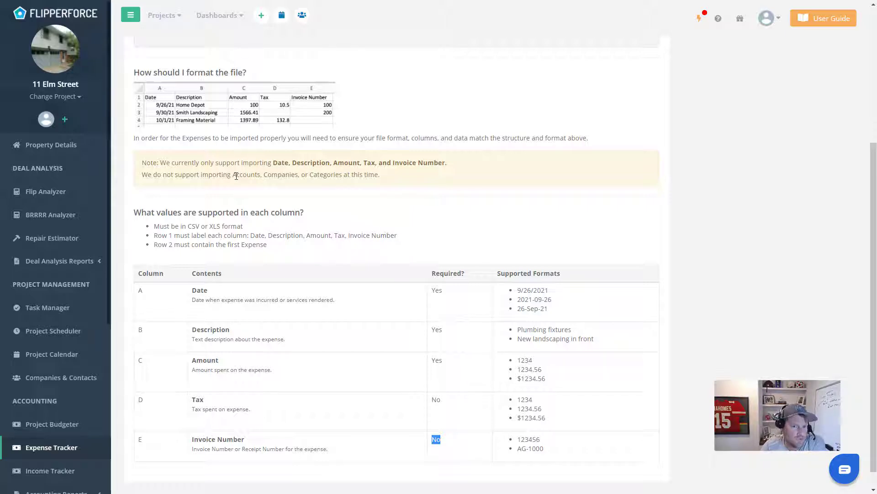
{"action": "left_click_drag", "start_coordinate": [232, 176], "coordinate": [342, 176]}
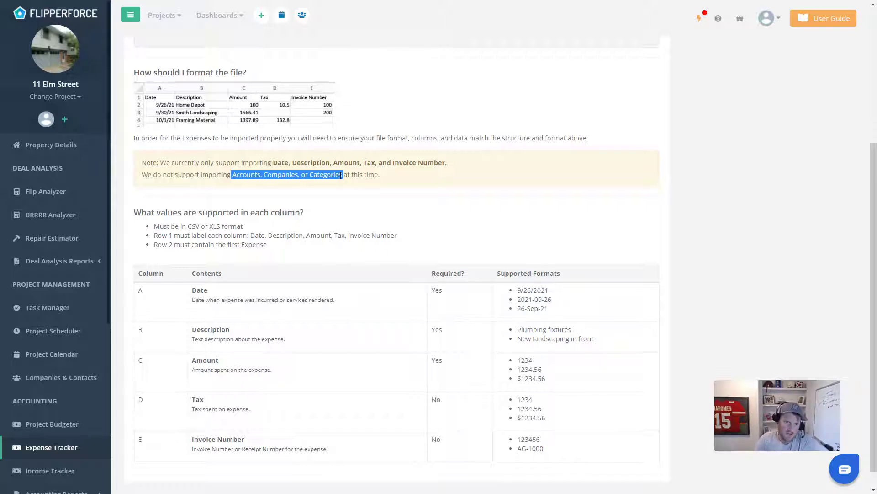
{"action": "left_click", "coordinate": [279, 176]}
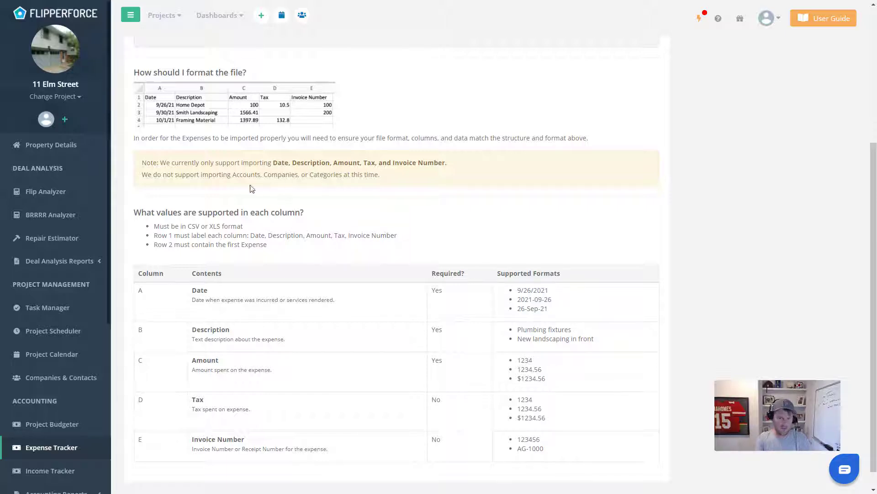
{"action": "left_click_drag", "start_coordinate": [232, 175], "coordinate": [352, 176]}
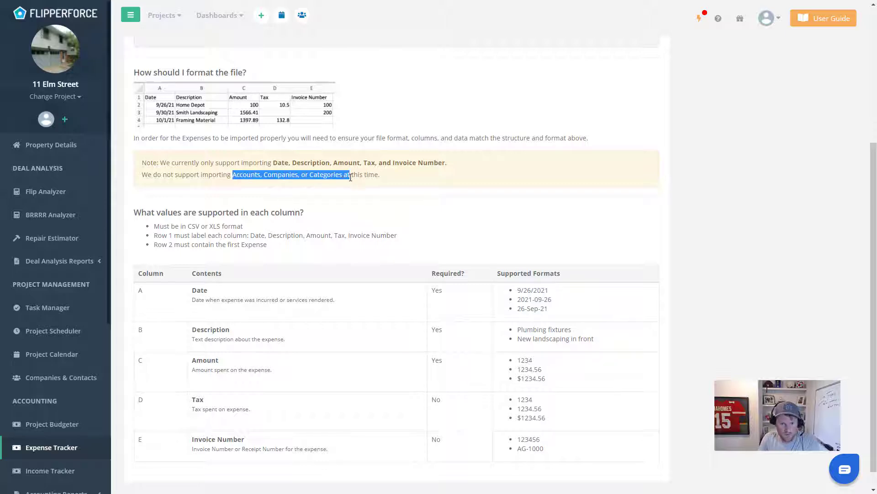
{"action": "scroll", "coordinate": [449, 255], "scroll_direction": "up", "scroll_amount": 3}
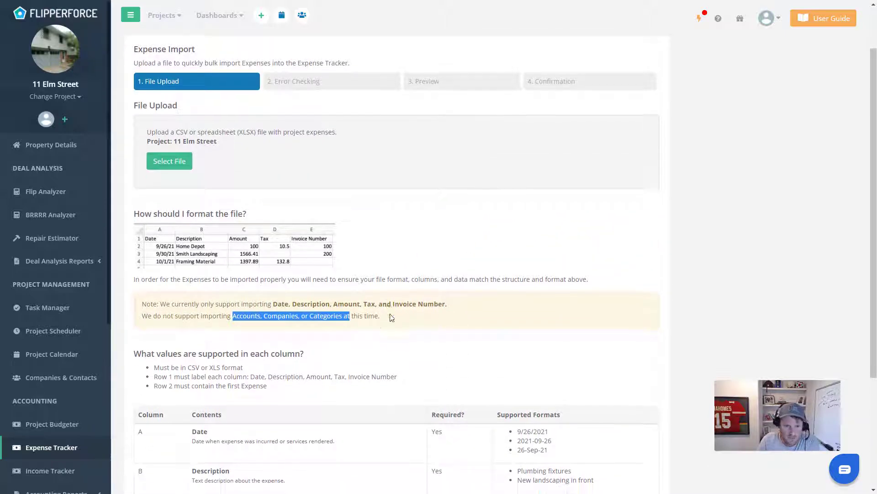
{"action": "scroll", "coordinate": [421, 320], "scroll_direction": "down", "scroll_amount": 3}
{"action": "scroll", "coordinate": [432, 328], "scroll_direction": "up", "scroll_amount": 4}
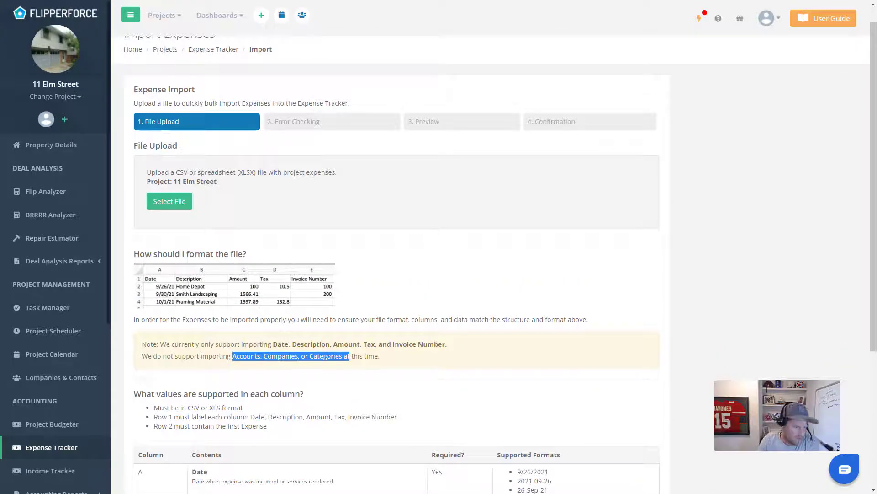
Maximize the expense spreadsheet and widen column D to show the full Tax Amount header
{"action": "left_click_drag", "start_coordinate": [0, 316], "coordinate": [458, 211]}
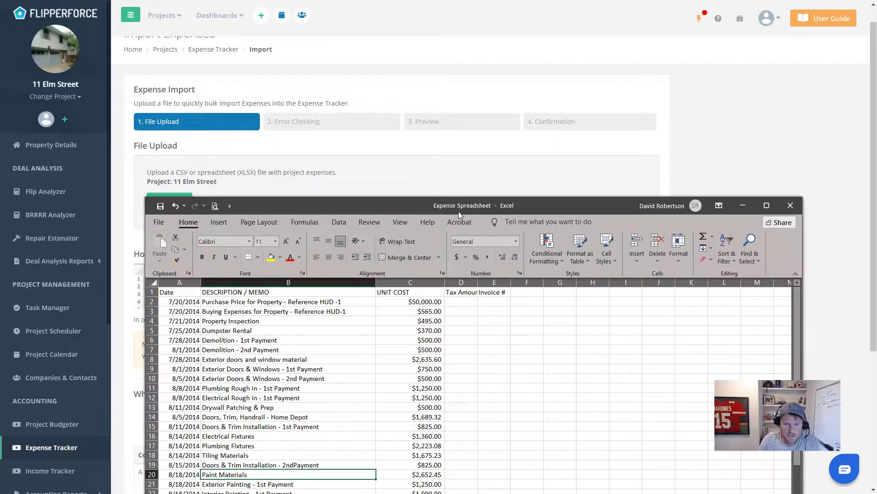
{"action": "double_click", "coordinate": [410, 207]}
{"action": "left_click", "coordinate": [94, 163]}
{"action": "left_click", "coordinate": [32, 95]}
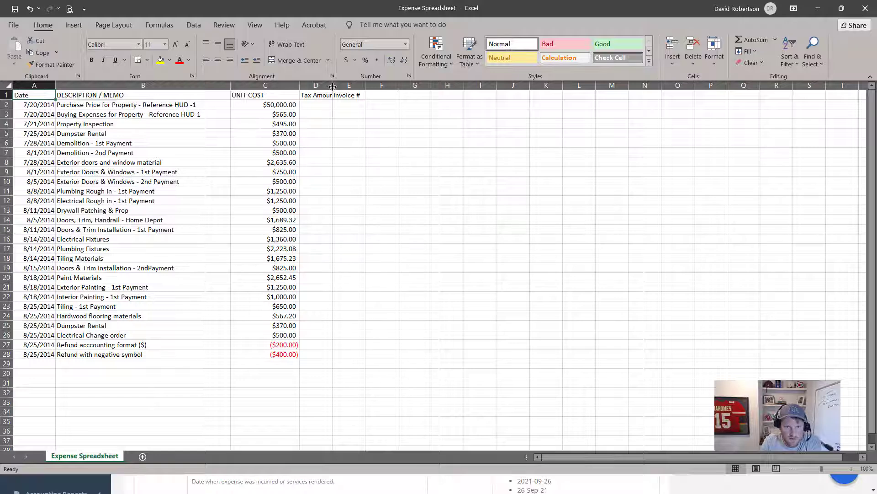
{"action": "left_click_drag", "start_coordinate": [332, 85], "coordinate": [366, 355]}
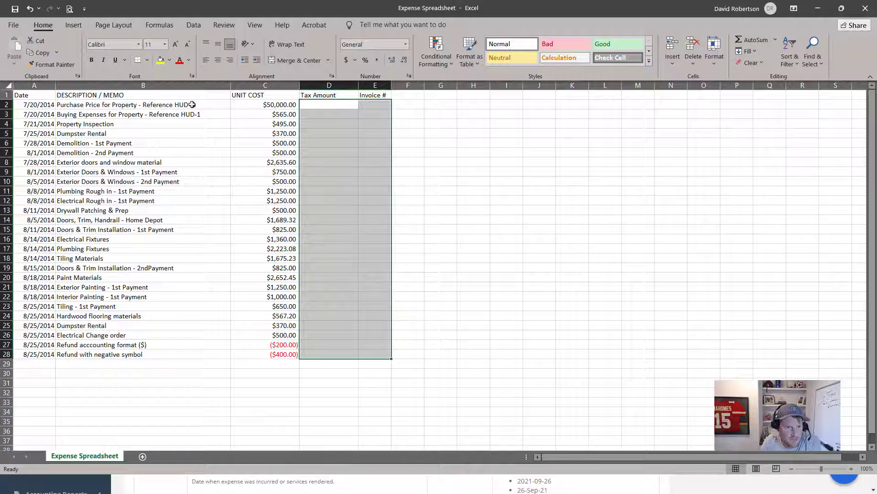
Select the expense rows A2:C28, then move Excel aside to reveal the import page
{"action": "left_click_drag", "start_coordinate": [44, 106], "coordinate": [283, 355]}
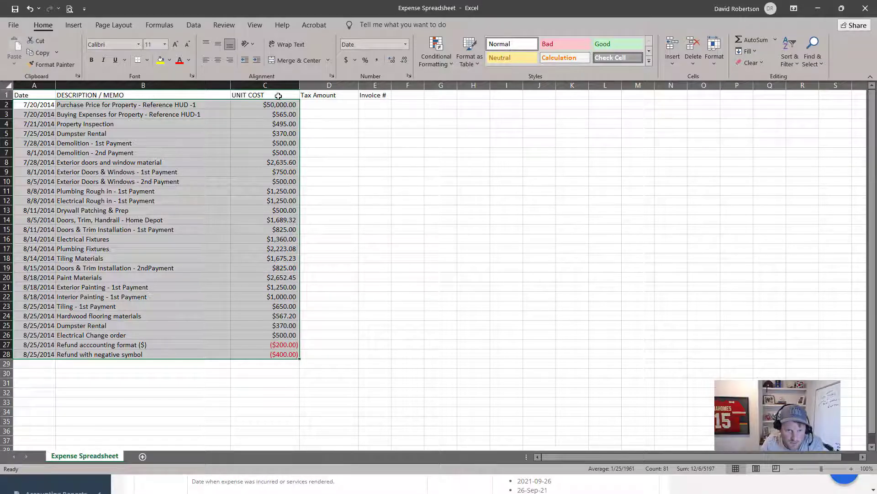
{"action": "left_click", "coordinate": [277, 95]}
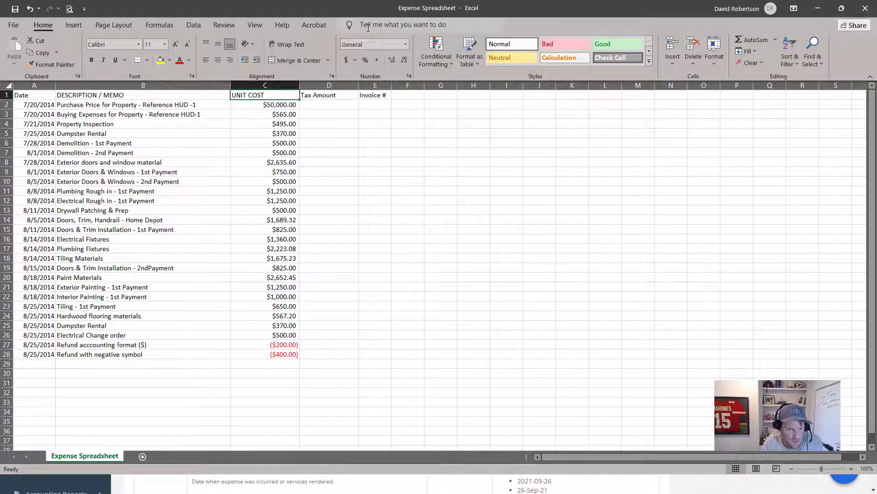
{"action": "left_click_drag", "start_coordinate": [377, 7], "coordinate": [0, 346]}
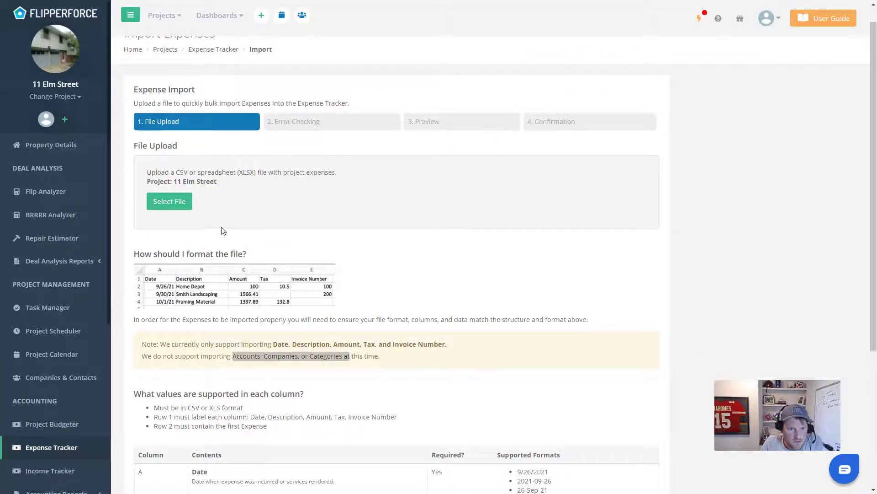
Upload the expense spreadsheet from its folder; error checking reports 27 of 27 rows ready
{"action": "left_click", "coordinate": [175, 205]}
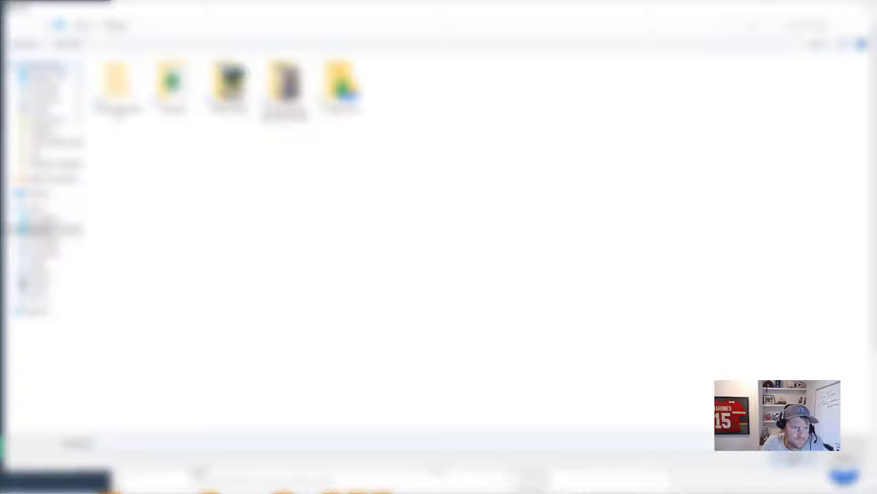
{"action": "left_click", "coordinate": [64, 77]}
{"action": "left_click", "coordinate": [175, 90]}
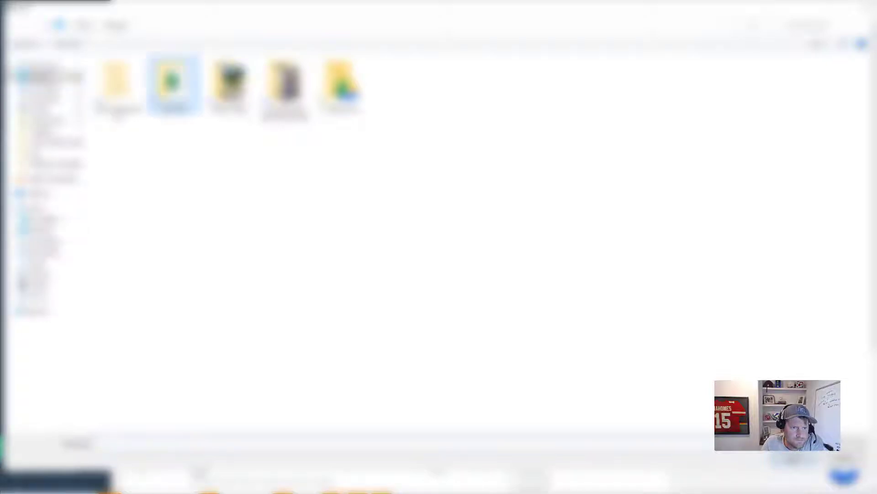
{"action": "double_click", "coordinate": [175, 89]}
{"action": "left_click", "coordinate": [179, 76]}
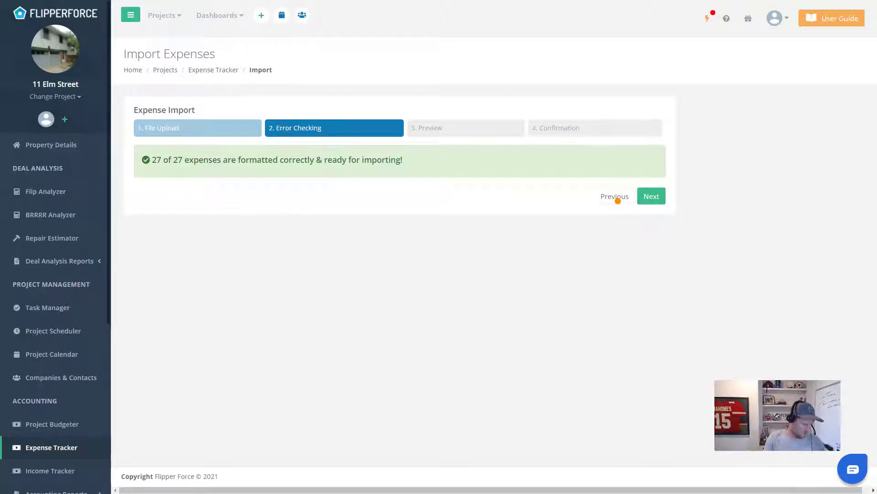
Bring Excel back full screen and enter the date 8.25.2014 in cell A29
{"action": "left_click_drag", "start_coordinate": [617, 493], "coordinate": [369, 82]}
{"action": "double_click", "coordinate": [369, 82]}
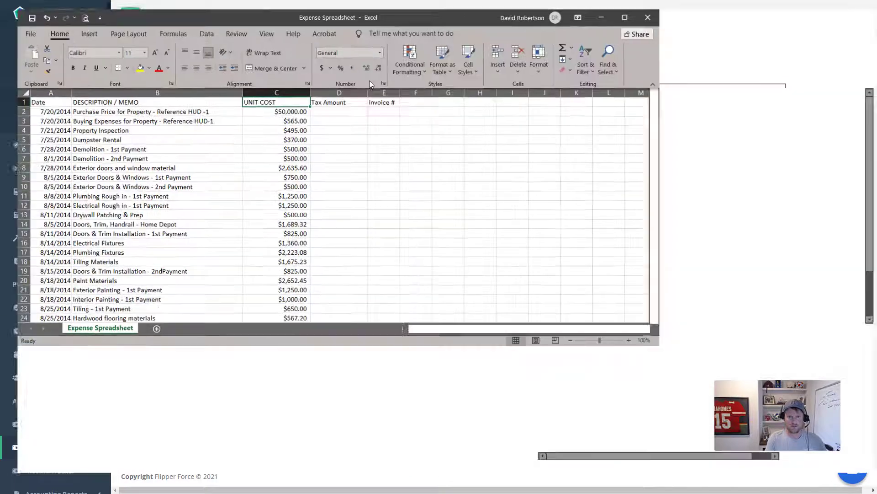
{"action": "left_click", "coordinate": [107, 364]}
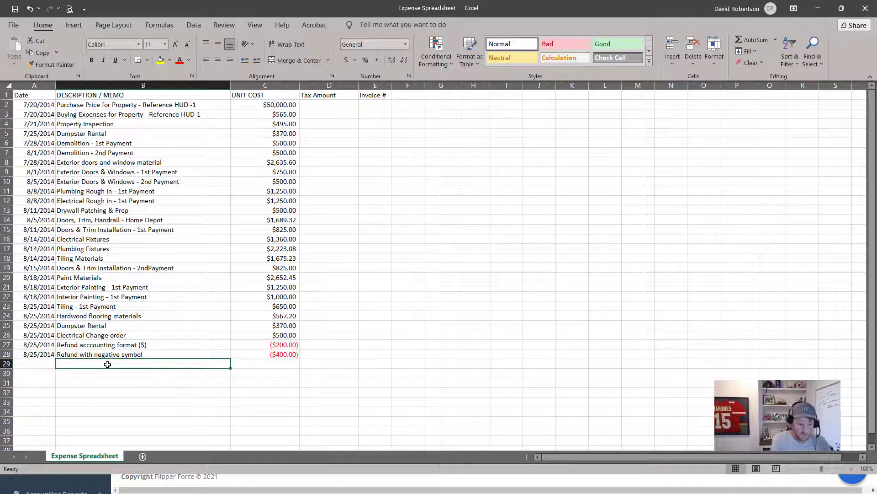
{"action": "left_click", "coordinate": [32, 366]}
{"action": "type", "text": "8"}
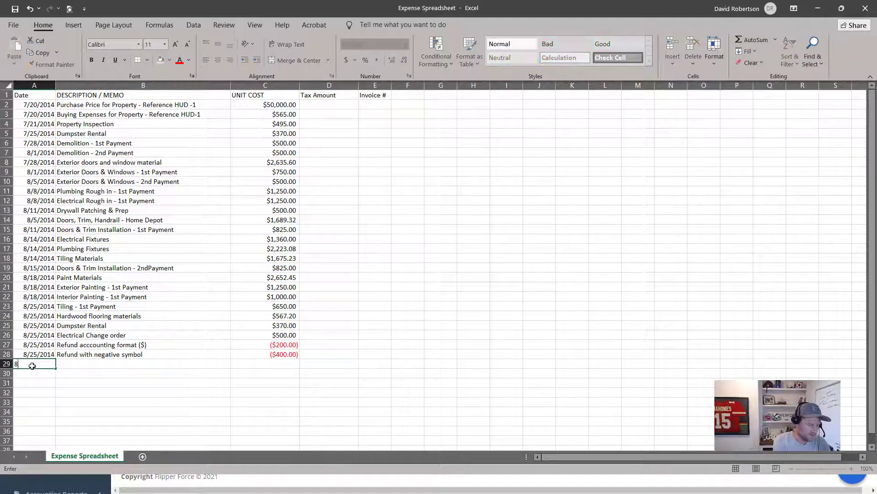
{"action": "type", "text": ".25."}
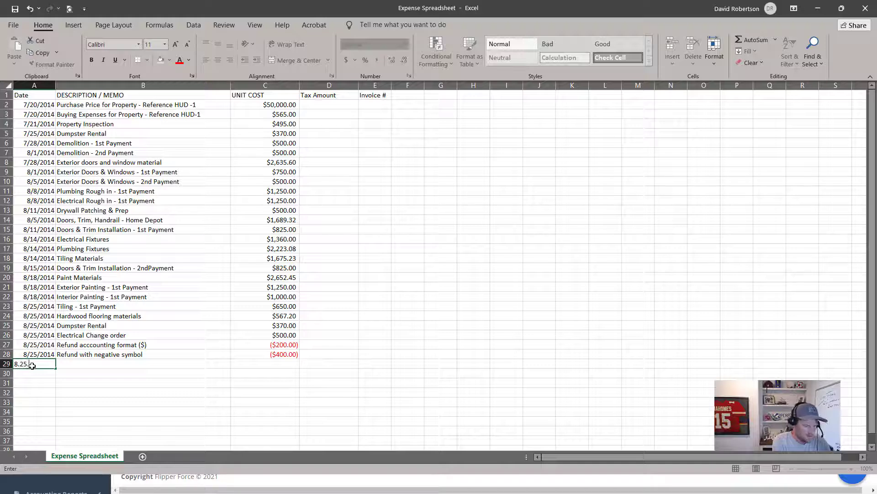
{"action": "type", "text": "2014"}
{"action": "key", "text": "Return"}
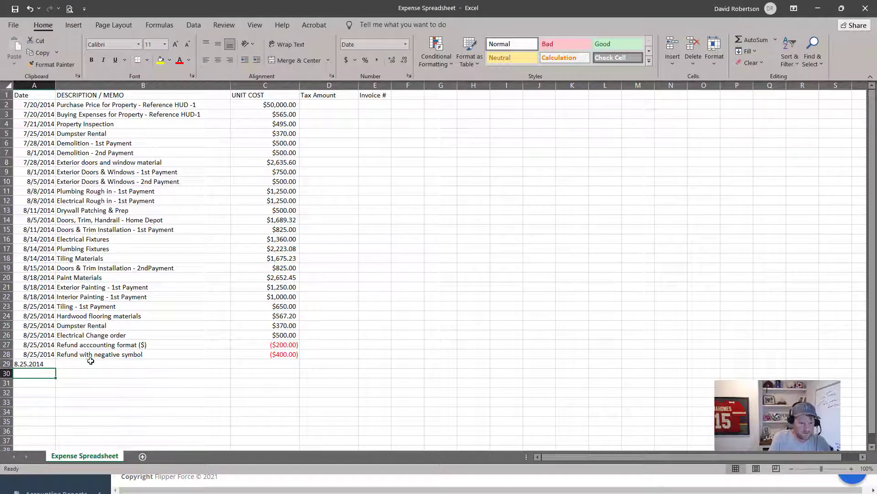
Fill row 29 with description 'Door knobs' and cost 250, then move Excel aside
{"action": "left_click", "coordinate": [182, 367]}
{"action": "left_click", "coordinate": [178, 351]}
{"action": "left_click", "coordinate": [133, 366]}
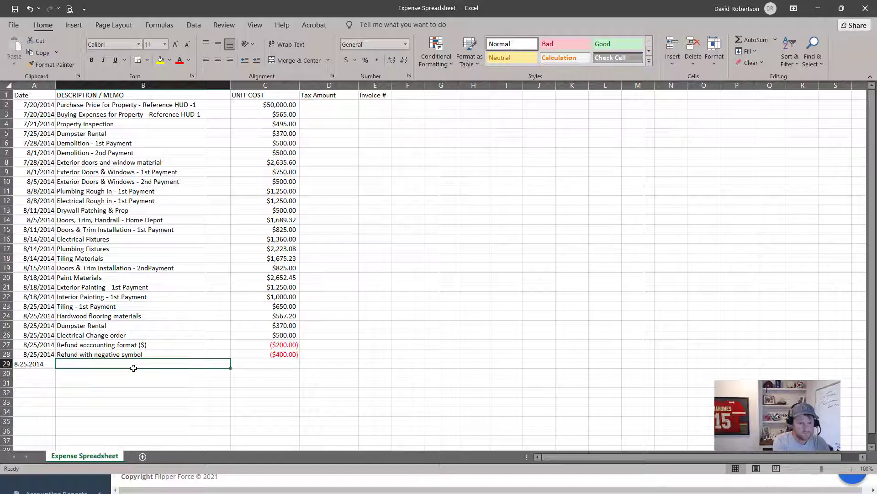
{"action": "type", "text": "Door kno"}
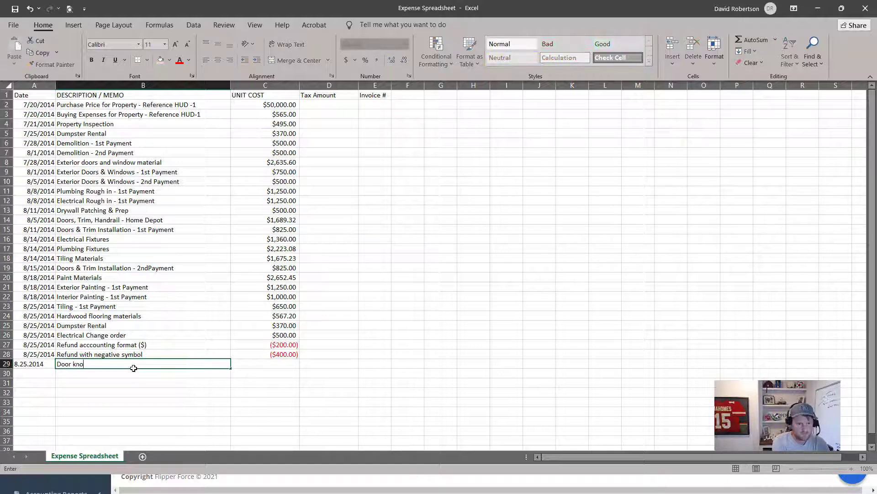
{"action": "type", "text": "bs"}
{"action": "left_click", "coordinate": [264, 367]}
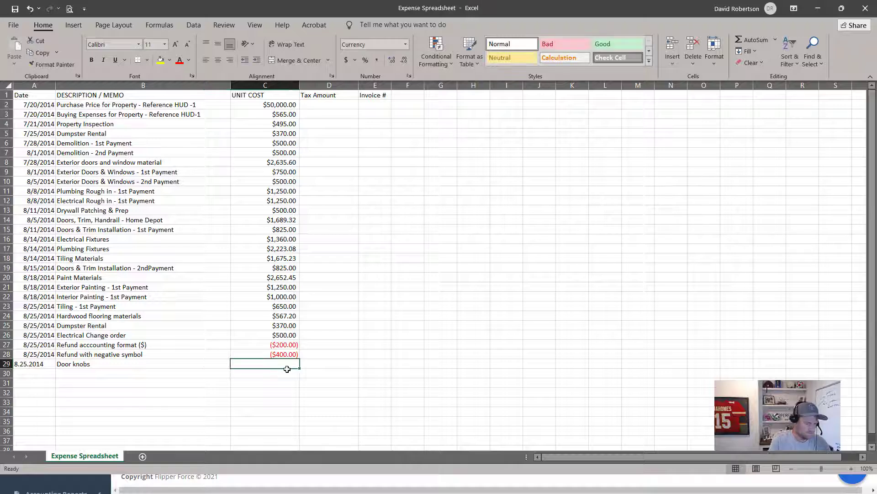
{"action": "type", "text": "250"}
{"action": "key", "text": "Return"}
{"action": "left_click", "coordinate": [389, 297]}
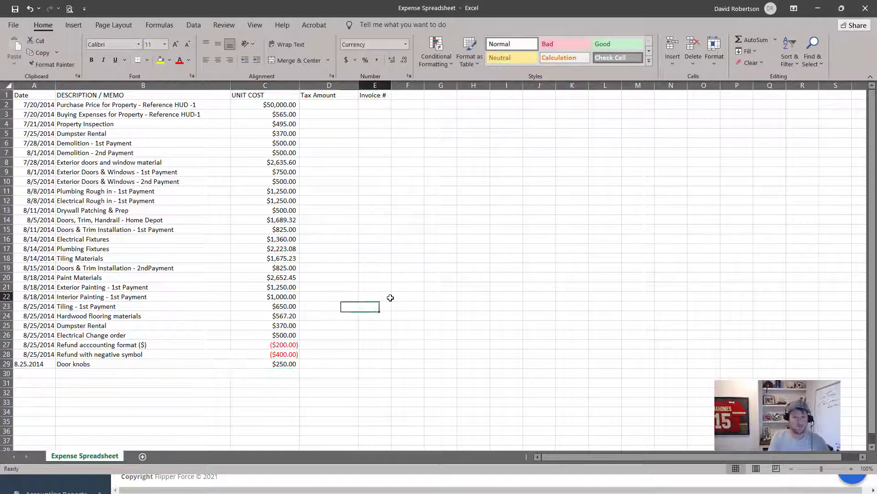
{"action": "left_click_drag", "start_coordinate": [676, 7], "coordinate": [876, 9]}
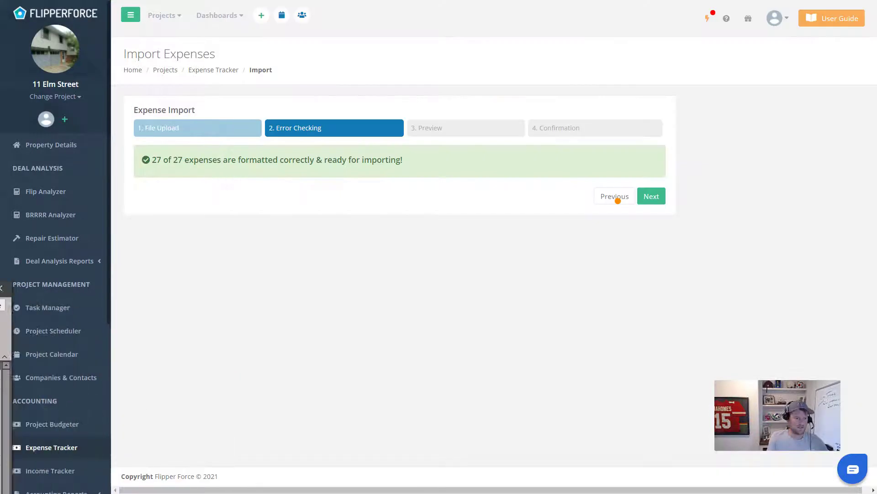
Re-upload the updated spreadsheet, now showing 27 of 28 ready and a row 29 date error
{"action": "left_click", "coordinate": [608, 196]}
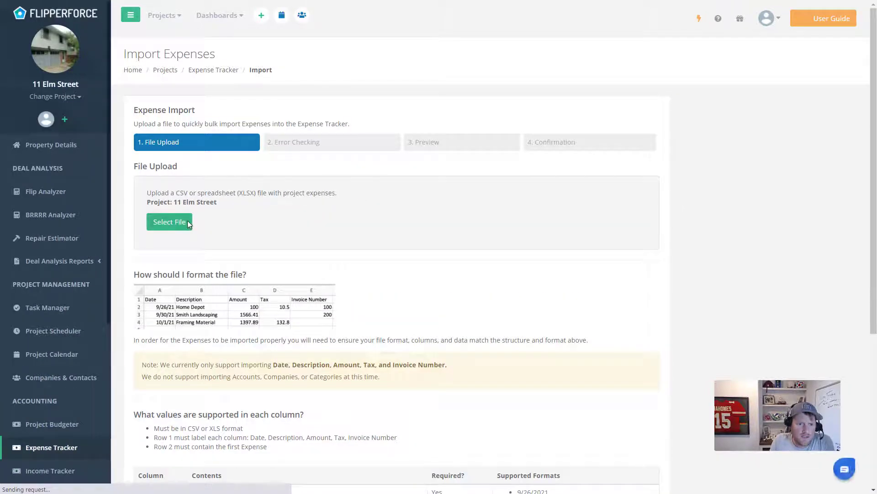
{"action": "left_click", "coordinate": [188, 220]}
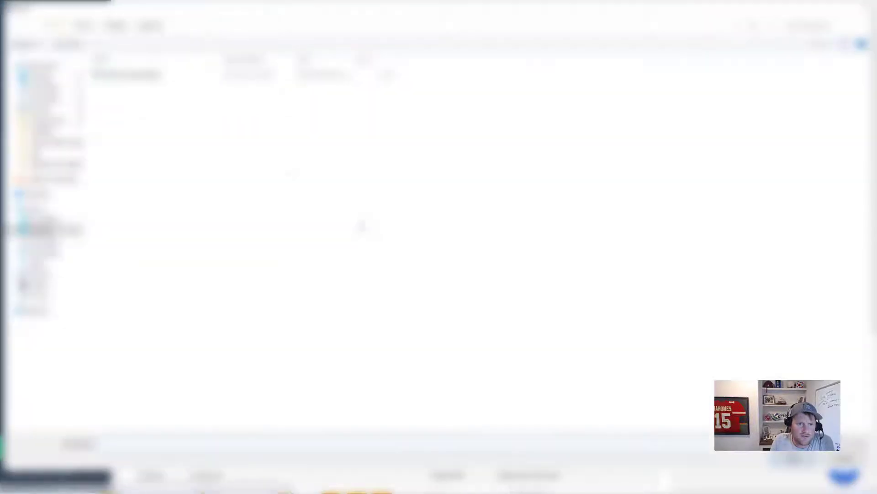
{"action": "double_click", "coordinate": [171, 80]}
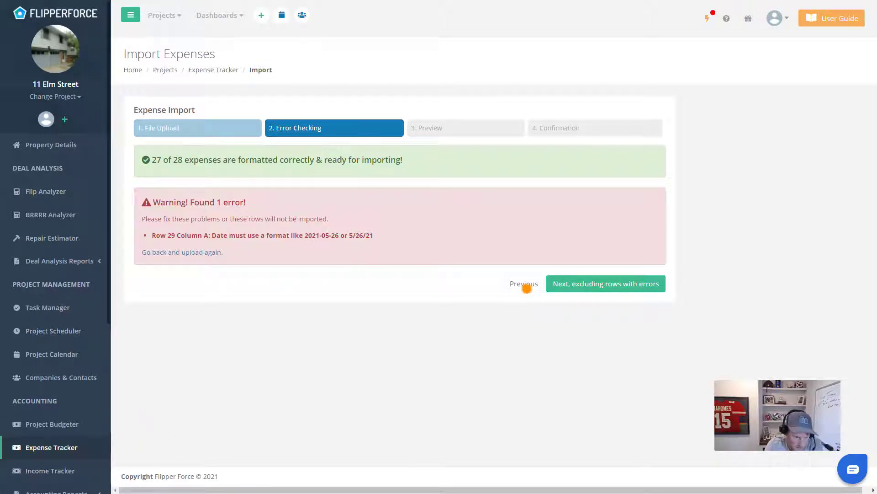
Correct the row 29 date in Excel to 8/25/2014 and move the window aside
{"action": "left_click_drag", "start_coordinate": [0, 283], "coordinate": [623, 207]}
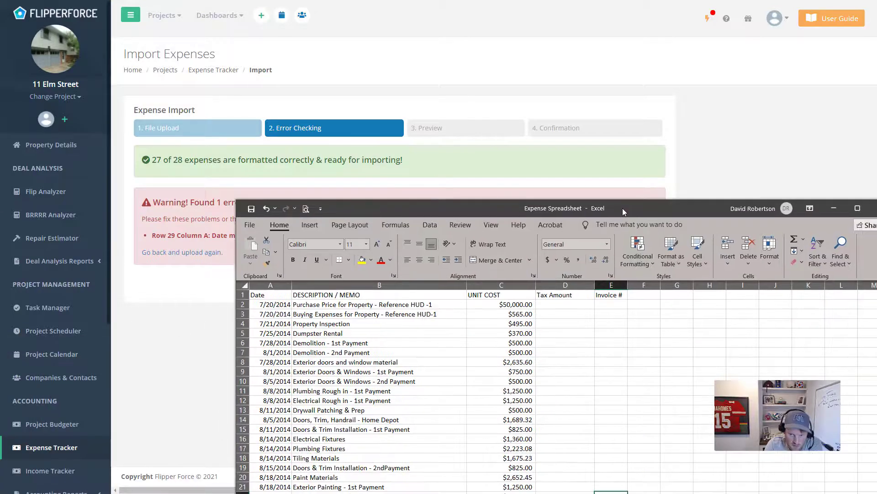
{"action": "double_click", "coordinate": [623, 208]}
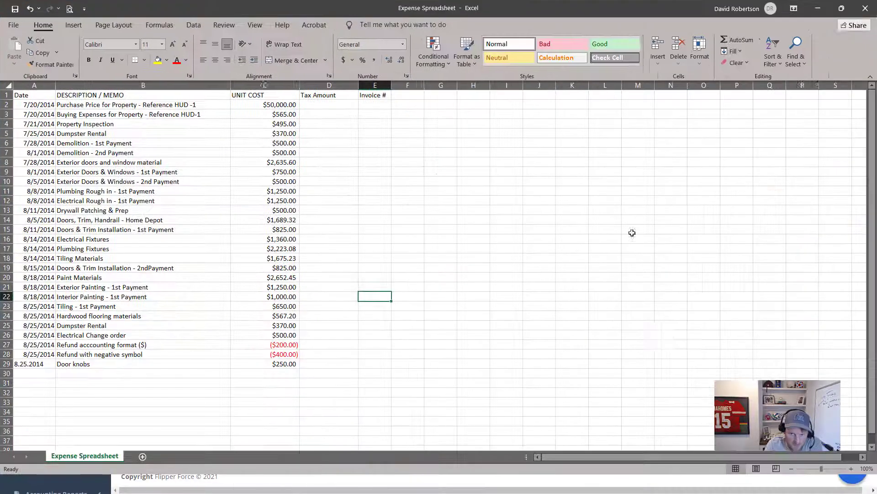
{"action": "left_click", "coordinate": [7, 364]}
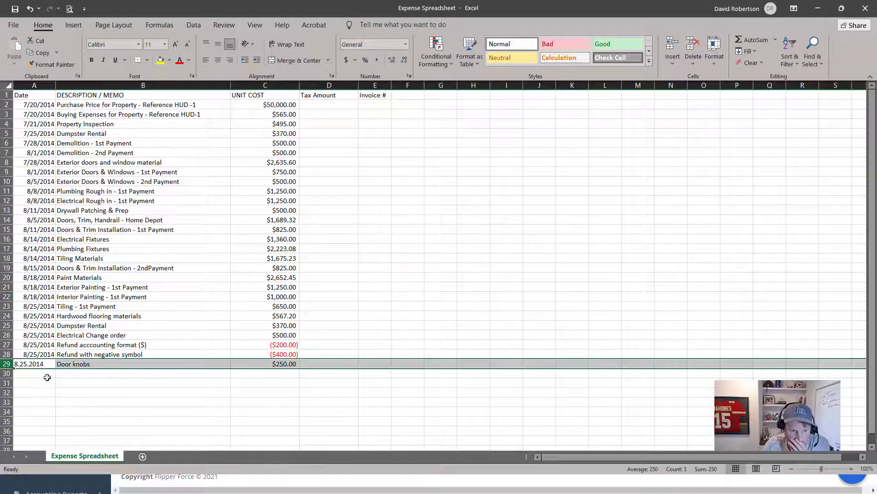
{"action": "left_click", "coordinate": [291, 364]}
{"action": "left_click", "coordinate": [53, 364]}
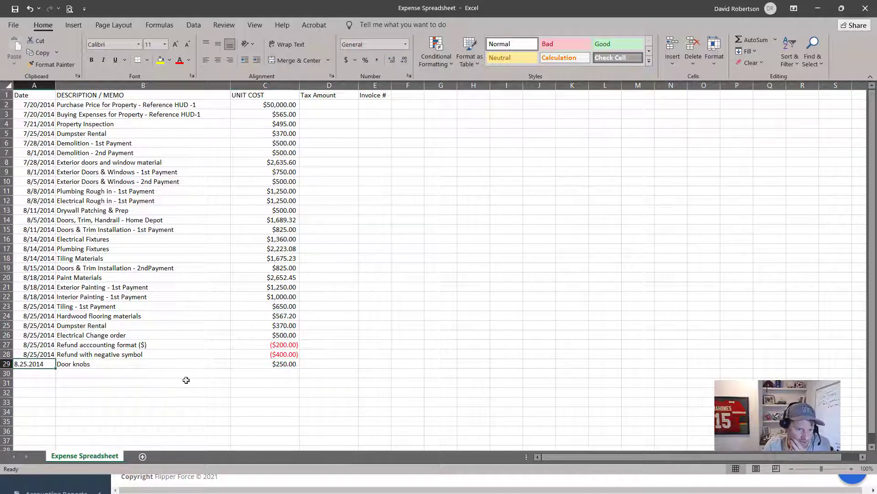
{"action": "type", "text": "8/"}
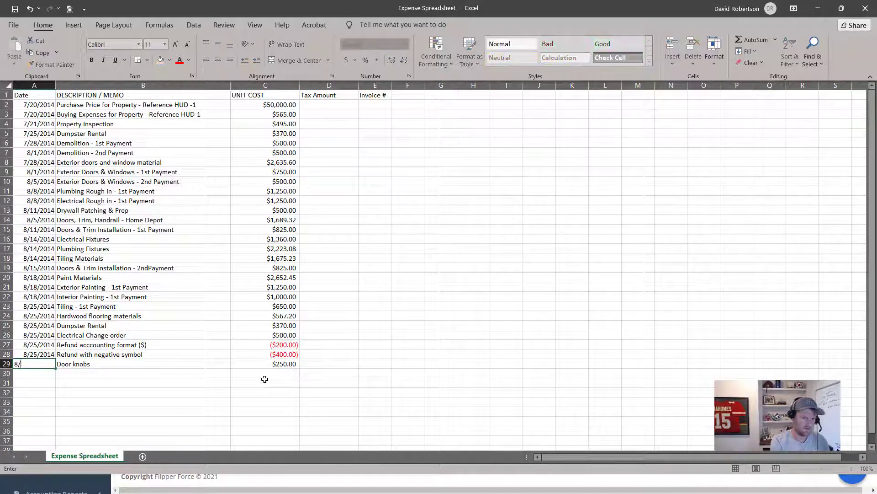
{"action": "type", "text": "25/"}
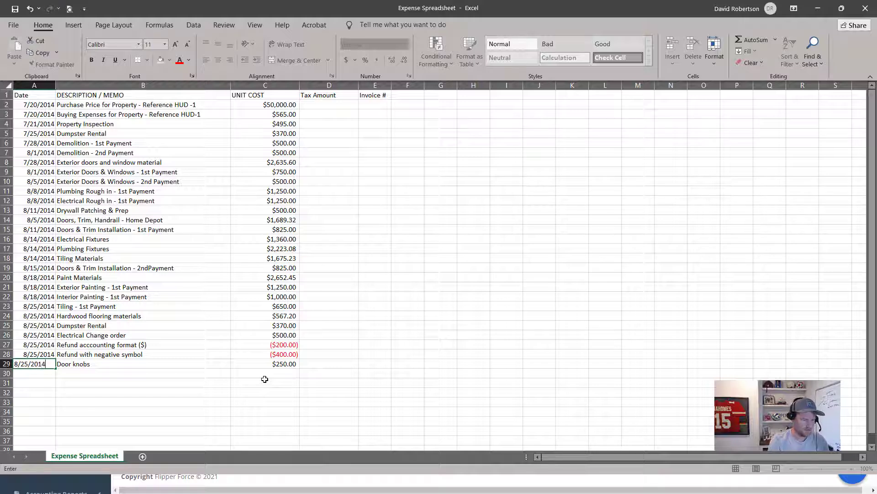
{"action": "type", "text": "2014"}
{"action": "key", "text": "Return"}
{"action": "left_click", "coordinate": [256, 354]}
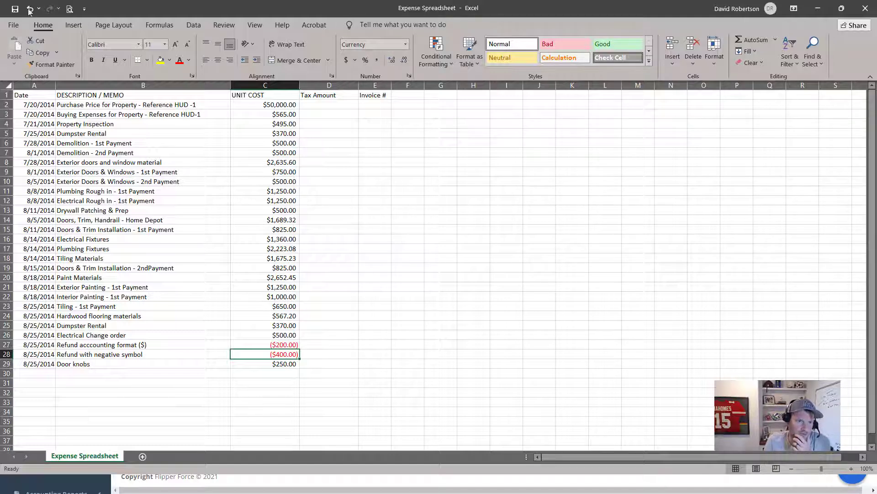
{"action": "left_click_drag", "start_coordinate": [339, 9], "coordinate": [0, 299]}
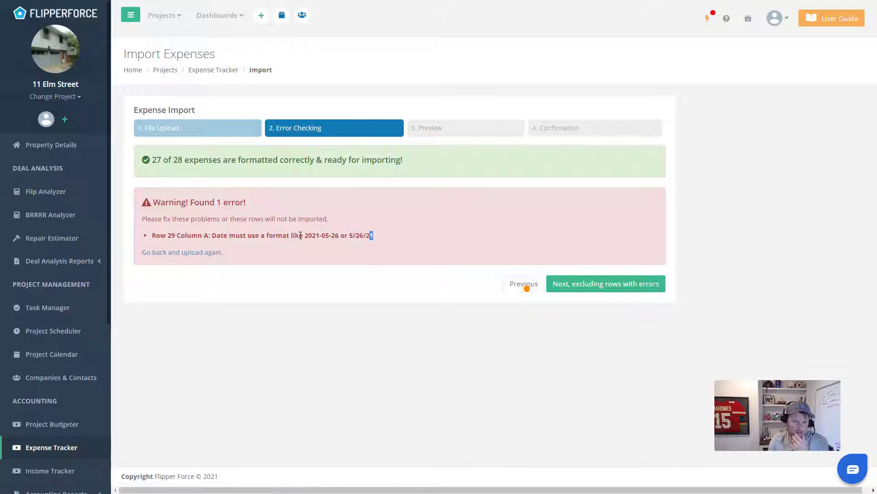
Skip the row 29 date error and scroll through the Preview table of mapped expenses
{"action": "left_click_drag", "start_coordinate": [300, 235], "coordinate": [172, 237]}
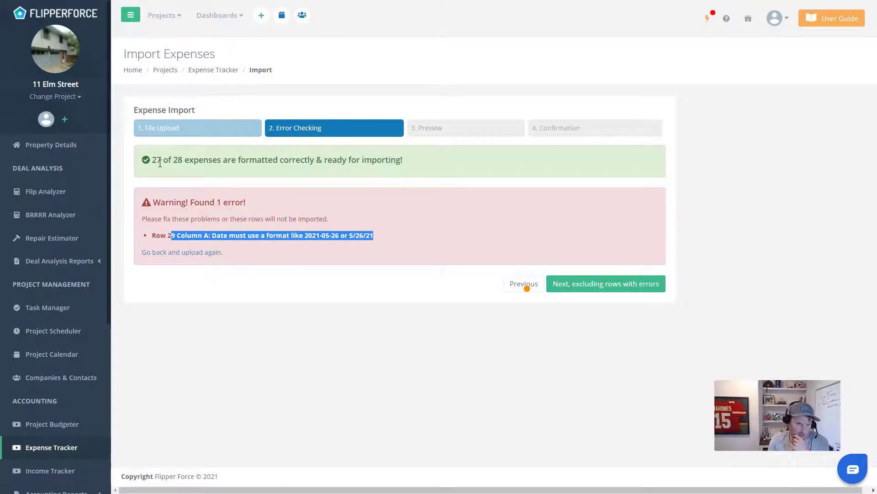
{"action": "left_click", "coordinate": [634, 289]}
{"action": "scroll", "coordinate": [489, 228], "scroll_direction": "down", "scroll_amount": 1}
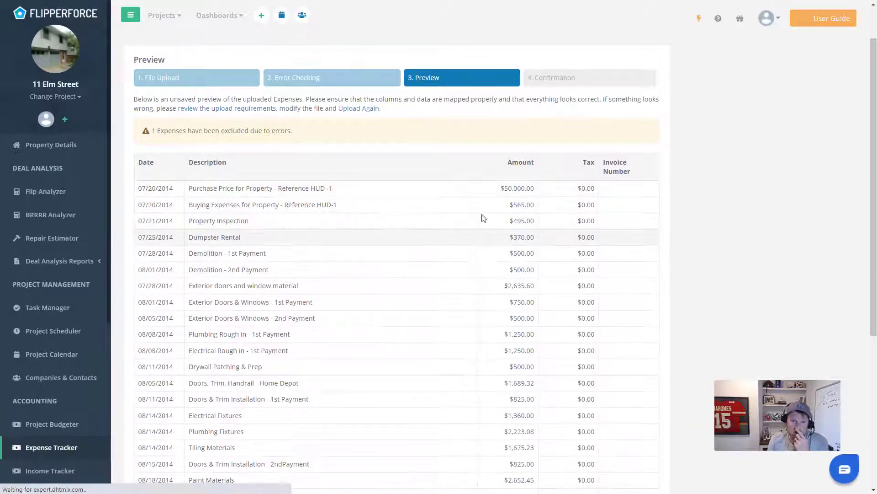
{"action": "scroll", "coordinate": [670, 168], "scroll_direction": "down", "scroll_amount": 1}
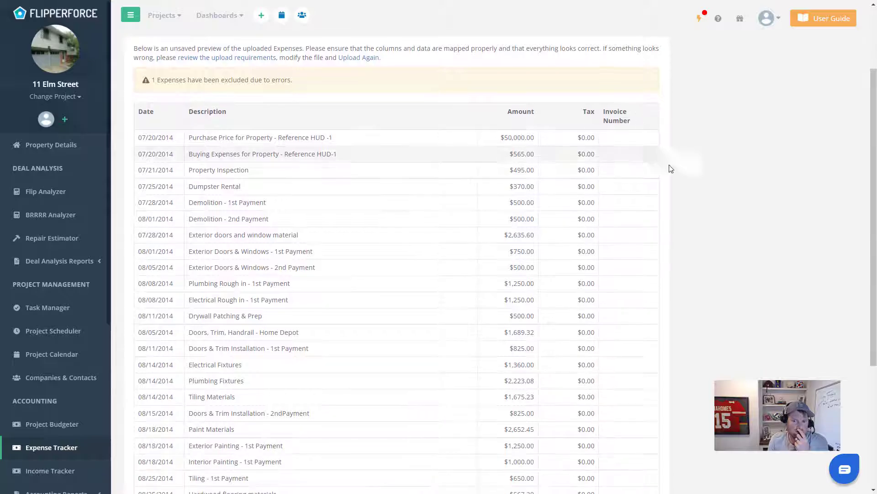
{"action": "scroll", "coordinate": [724, 183], "scroll_direction": "down", "scroll_amount": 3}
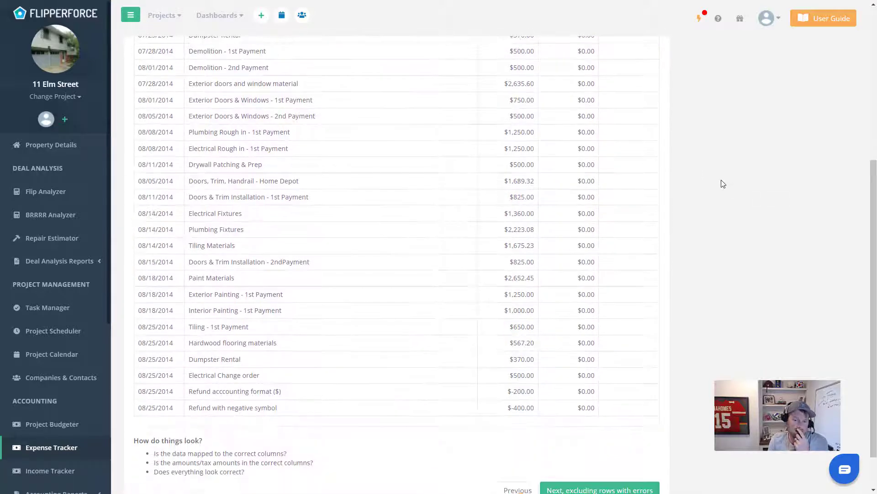
{"action": "scroll", "coordinate": [383, 198], "scroll_direction": "up", "scroll_amount": 4}
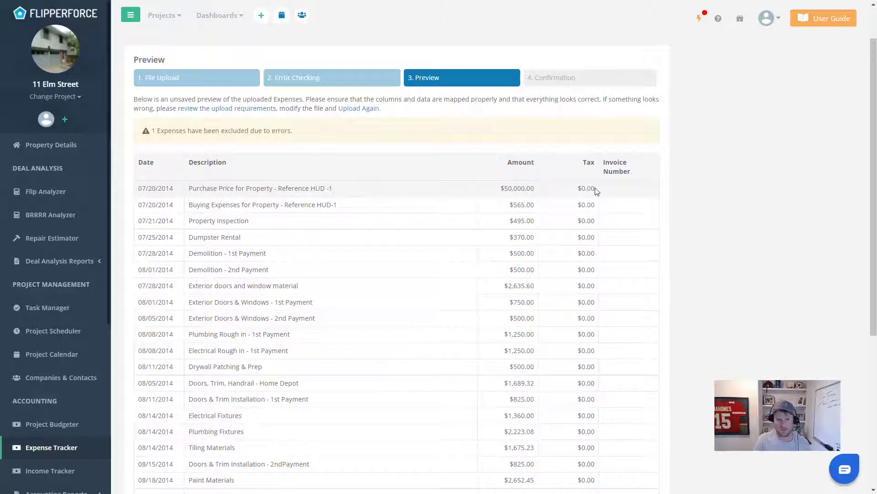
{"action": "scroll", "coordinate": [597, 191], "scroll_direction": "down", "scroll_amount": 5}
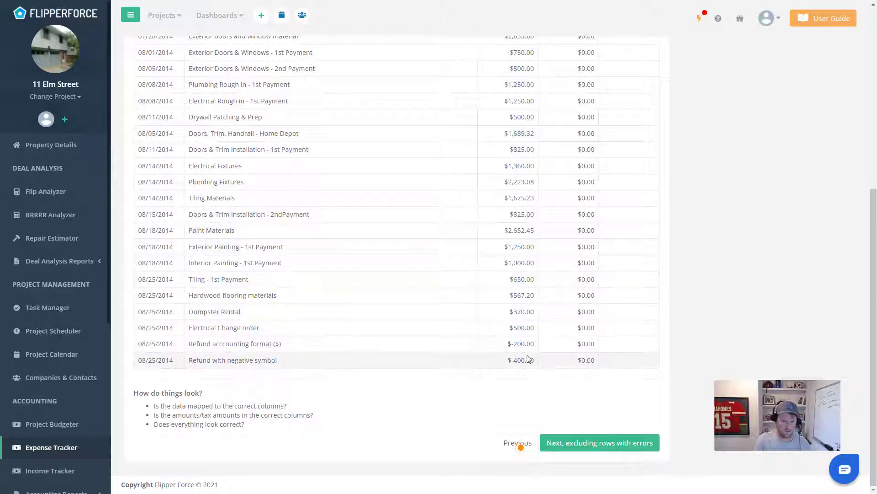
{"action": "left_click", "coordinate": [585, 443]}
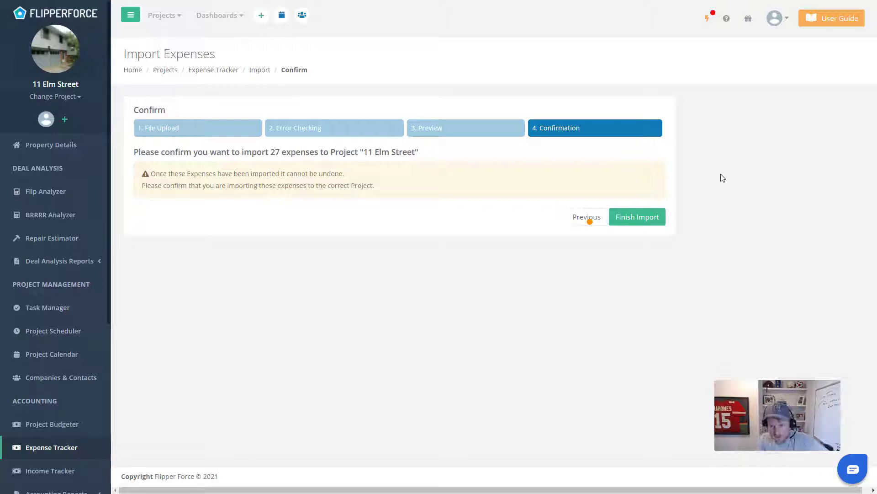
{"action": "left_click", "coordinate": [661, 224]}
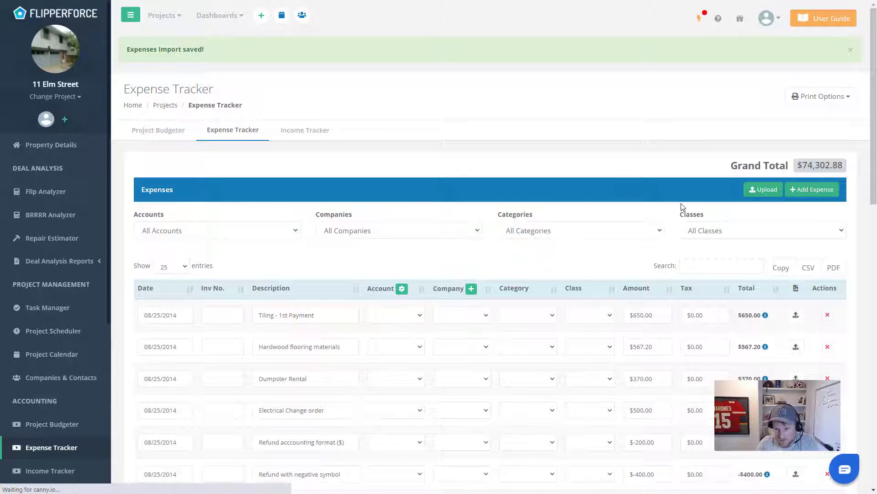
{"action": "scroll", "coordinate": [683, 207], "scroll_direction": "down", "scroll_amount": 15}
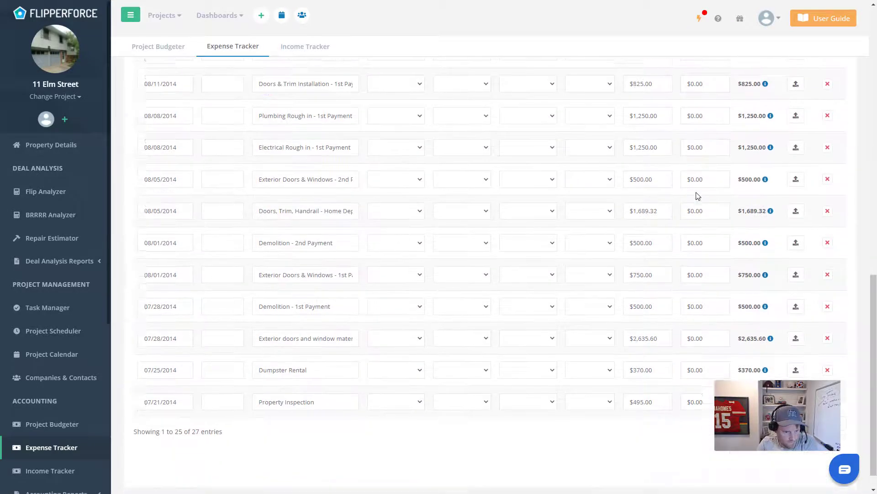
{"action": "scroll", "coordinate": [698, 196], "scroll_direction": "down", "scroll_amount": 1}
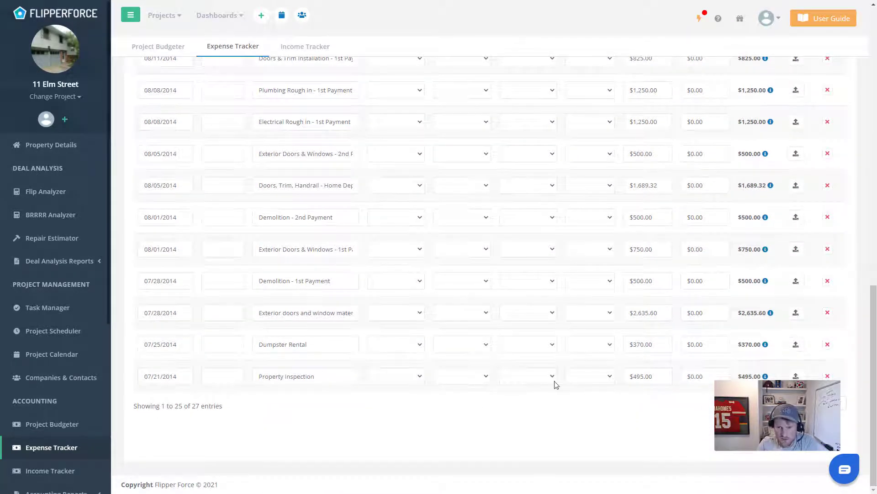
{"action": "scroll", "coordinate": [681, 393], "scroll_direction": "up", "scroll_amount": 20}
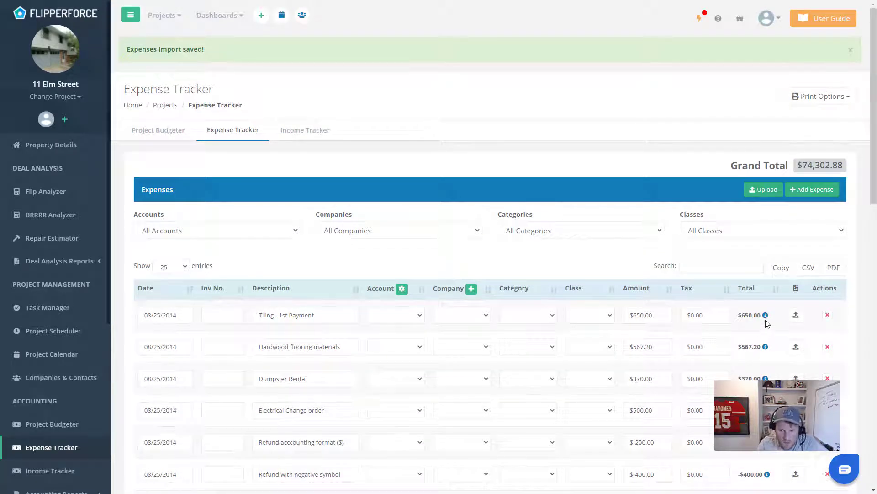
{"action": "mouse_move", "coordinate": [766, 316]}
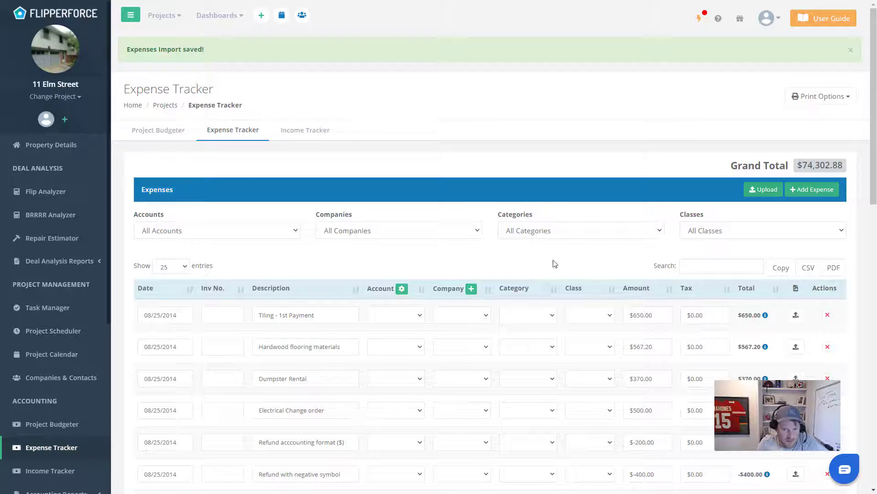
{"action": "scroll", "coordinate": [594, 253], "scroll_direction": "down", "scroll_amount": 4}
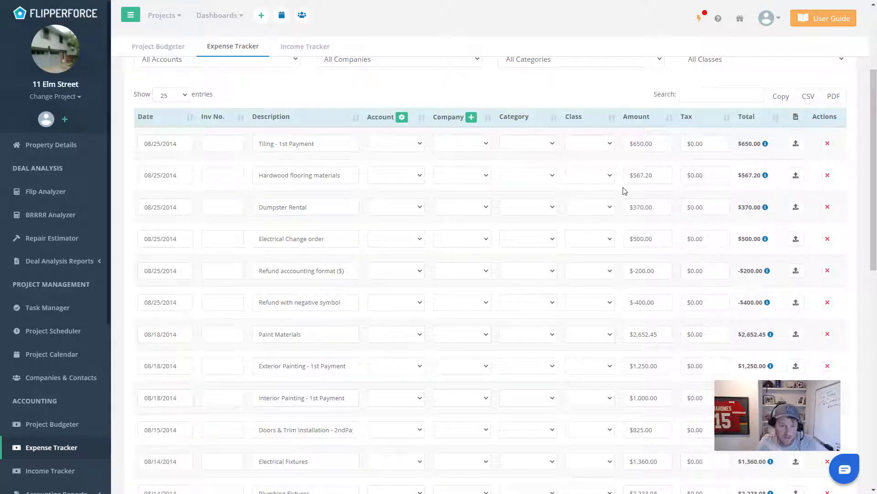
{"action": "scroll", "coordinate": [623, 190], "scroll_direction": "up", "scroll_amount": 1}
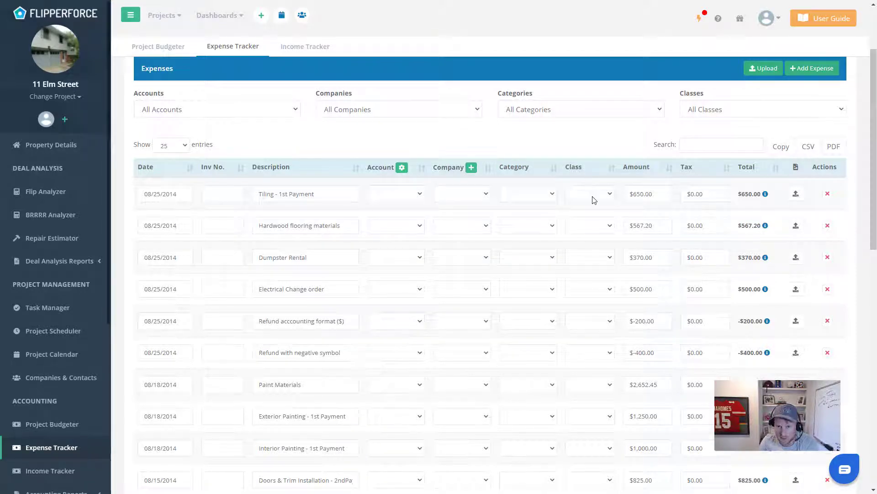
Set Tiling - 1st Payment to category Tiling, class Material, company Home Depot, credit card account
{"action": "left_click", "coordinate": [552, 199]}
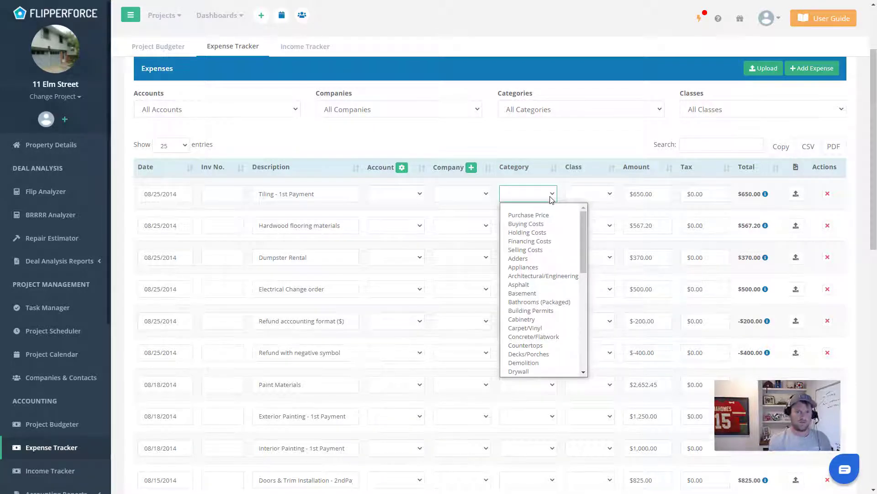
{"action": "key", "text": "t"}
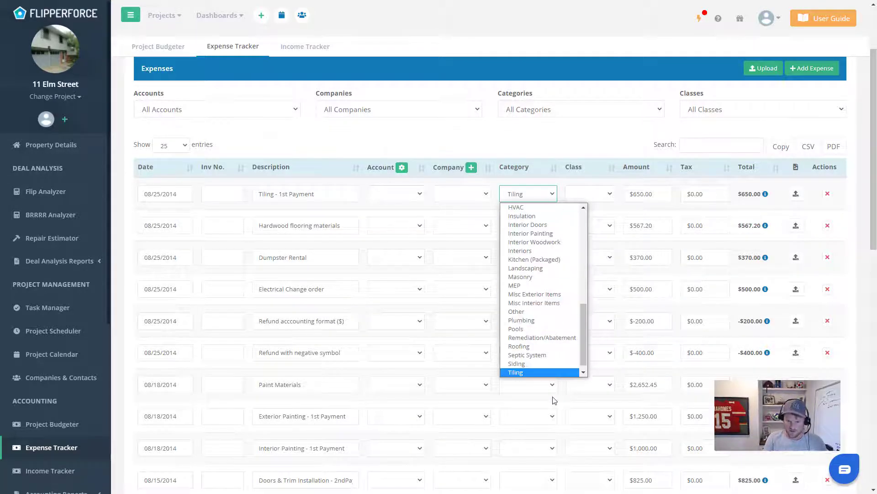
{"action": "scroll", "coordinate": [553, 373], "scroll_direction": "down", "scroll_amount": 1}
{"action": "left_click", "coordinate": [602, 249]}
{"action": "left_click", "coordinate": [598, 192]}
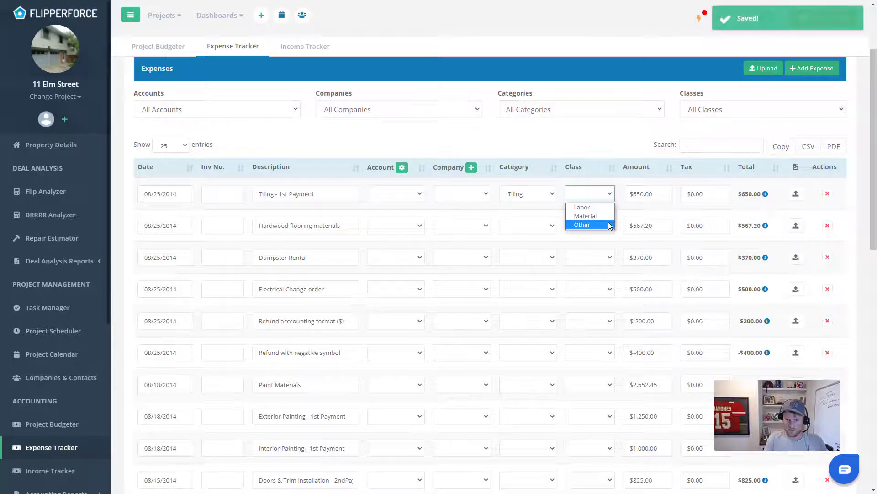
{"action": "left_click", "coordinate": [609, 222]}
{"action": "left_click", "coordinate": [486, 197]}
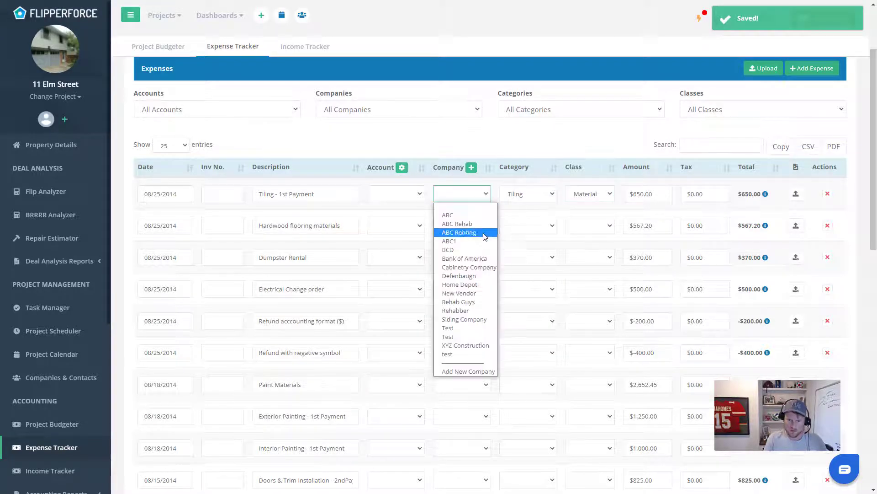
{"action": "left_click", "coordinate": [481, 286]}
{"action": "left_click", "coordinate": [407, 194]}
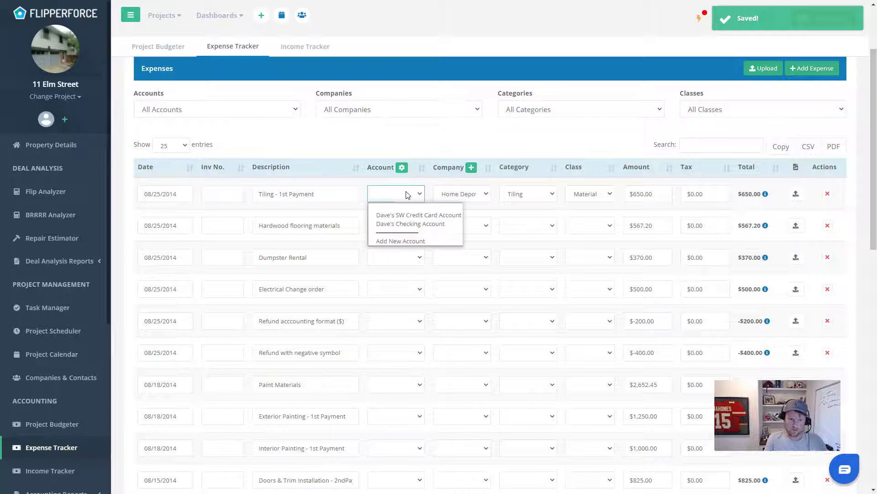
{"action": "left_click", "coordinate": [425, 215]}
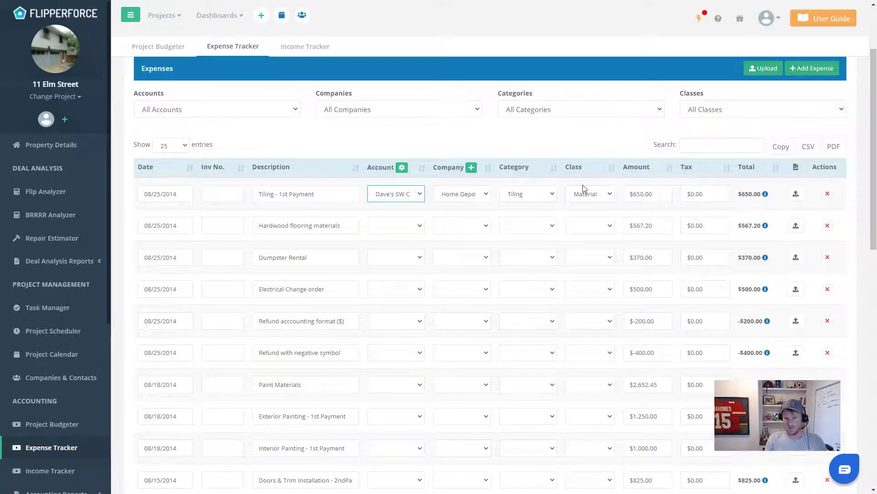
{"action": "scroll", "coordinate": [581, 259], "scroll_direction": "down", "scroll_amount": 4}
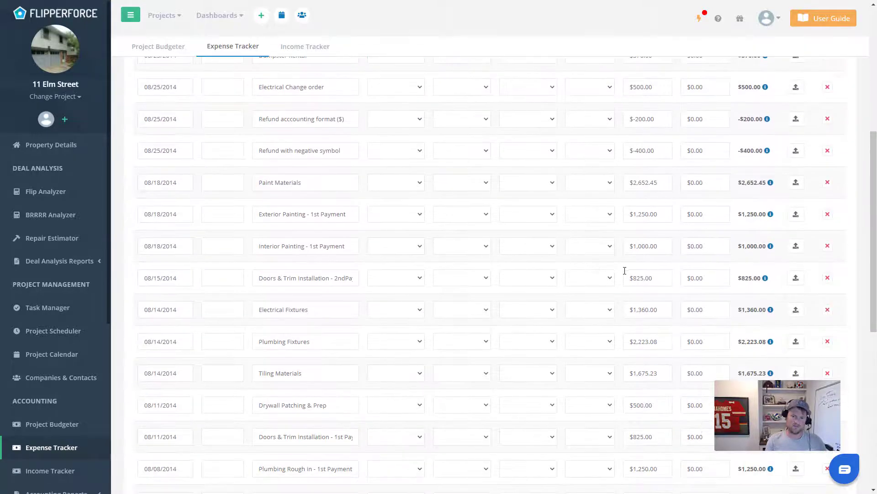
Expand Accounting Reports in the sidebar to list the Project Reports
{"action": "scroll", "coordinate": [623, 282], "scroll_direction": "up", "scroll_amount": 2}
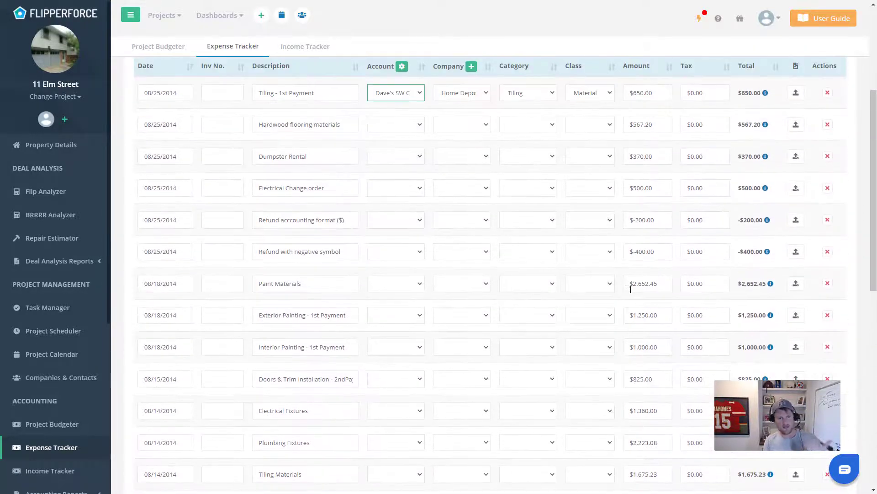
{"action": "scroll", "coordinate": [624, 273], "scroll_direction": "up", "scroll_amount": 1}
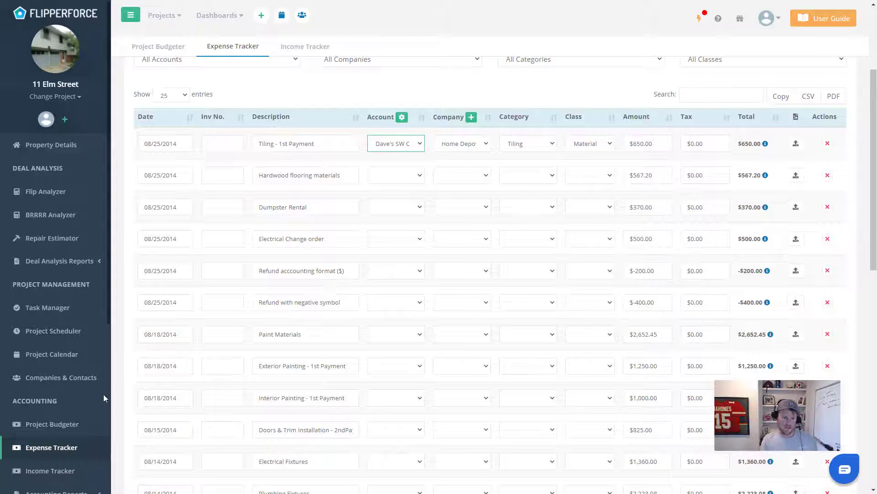
{"action": "scroll", "coordinate": [98, 399], "scroll_direction": "down", "scroll_amount": 3}
{"action": "left_click", "coordinate": [97, 343]}
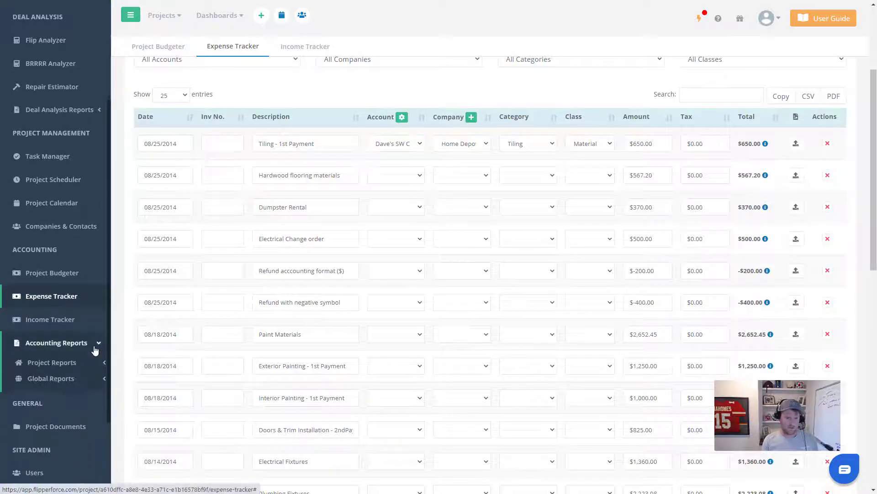
{"action": "left_click", "coordinate": [97, 364]}
{"action": "scroll", "coordinate": [103, 411], "scroll_direction": "down", "scroll_amount": 1}
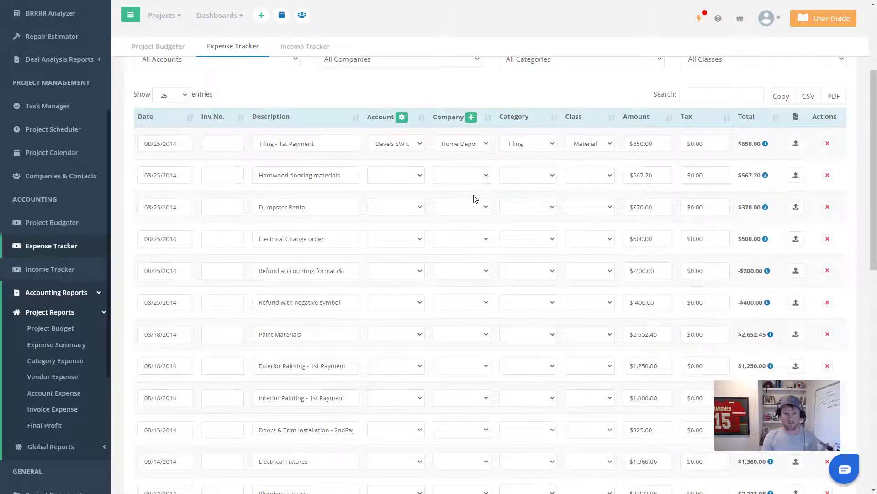
{"action": "scroll", "coordinate": [535, 190], "scroll_direction": "up", "scroll_amount": 3}
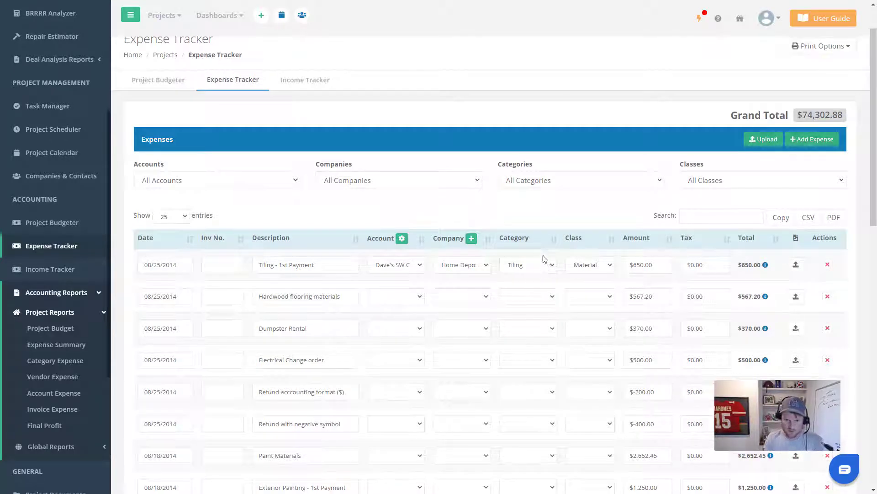
Set the Hardwood flooring materials expense's category to Hardwood Flooring
{"action": "left_click", "coordinate": [552, 297]}
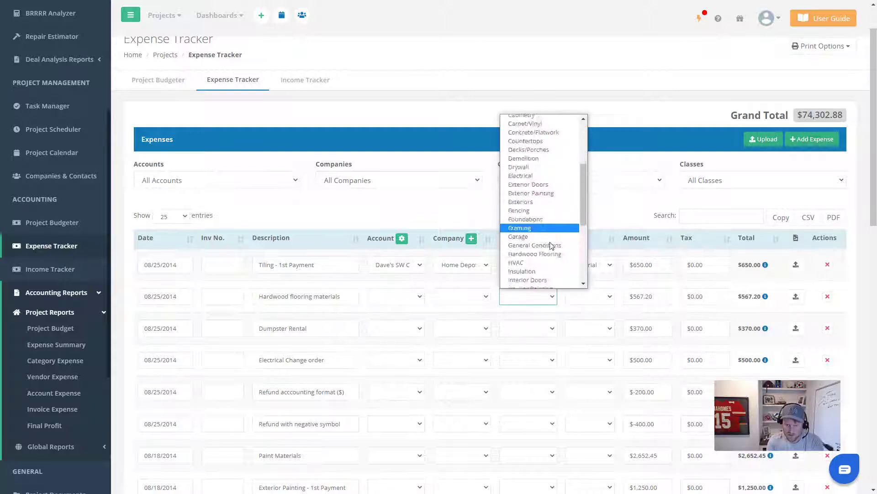
{"action": "scroll", "coordinate": [551, 246], "scroll_direction": "down", "scroll_amount": 3}
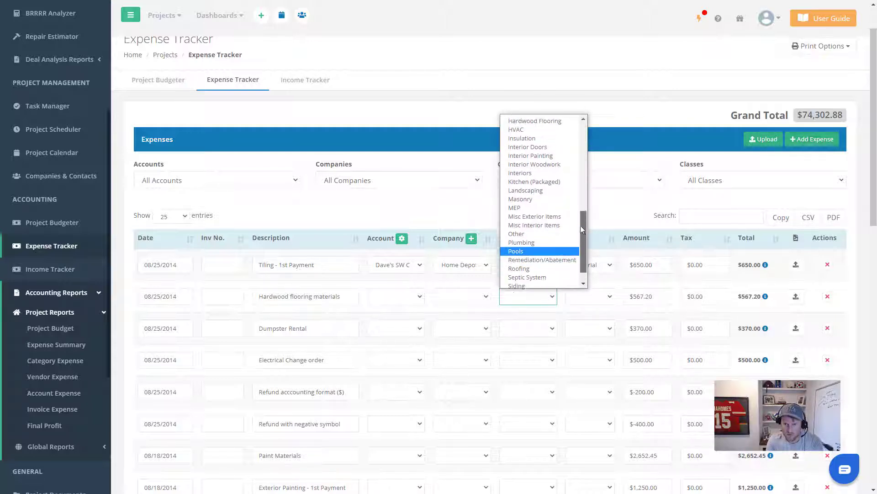
{"action": "scroll", "coordinate": [562, 202], "scroll_direction": "up", "scroll_amount": 3}
{"action": "left_click", "coordinate": [560, 145]}
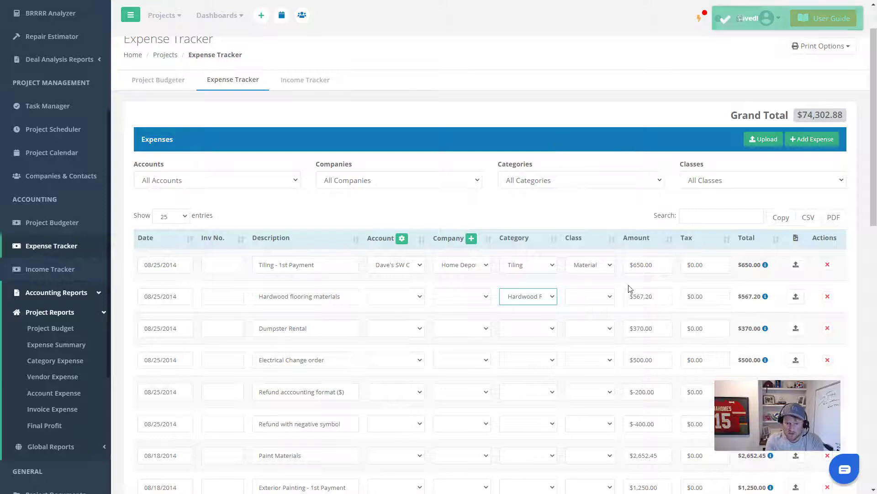
{"action": "left_click", "coordinate": [505, 122]}
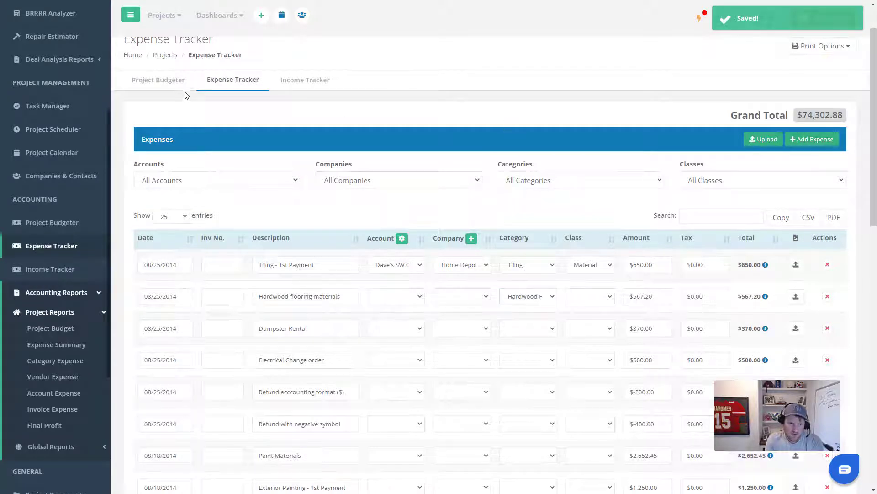
{"action": "left_click", "coordinate": [186, 94]}
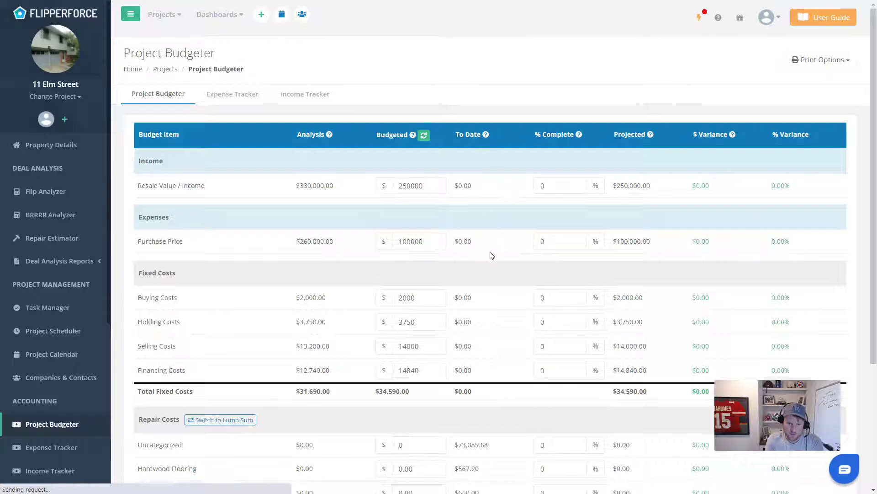
{"action": "scroll", "coordinate": [492, 255], "scroll_direction": "down", "scroll_amount": 4}
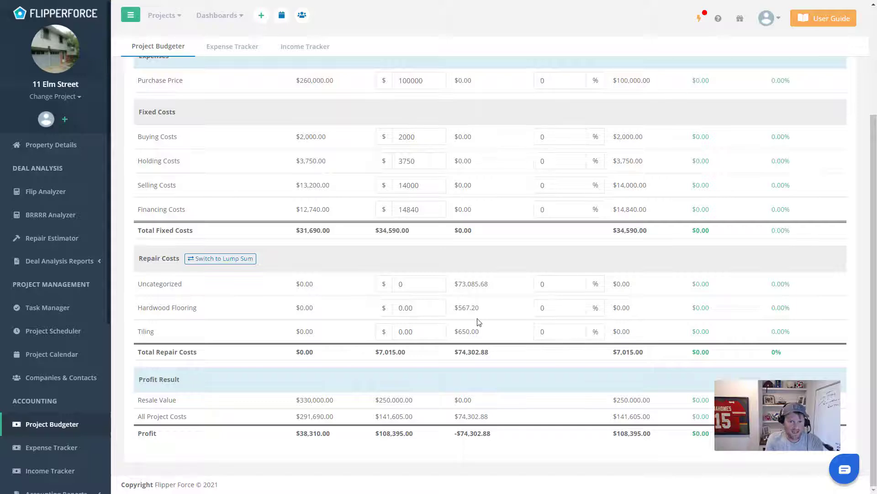
{"action": "scroll", "coordinate": [495, 284], "scroll_direction": "up", "scroll_amount": 4}
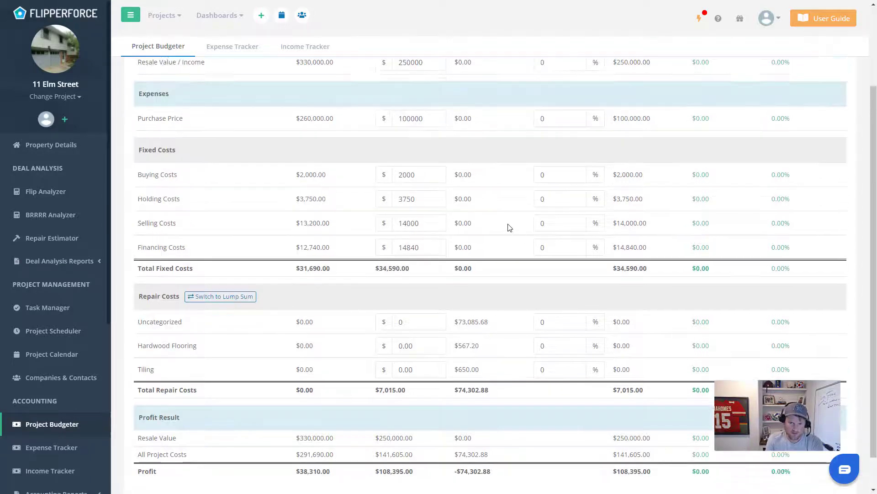
{"action": "scroll", "coordinate": [469, 173], "scroll_direction": "down", "scroll_amount": 4}
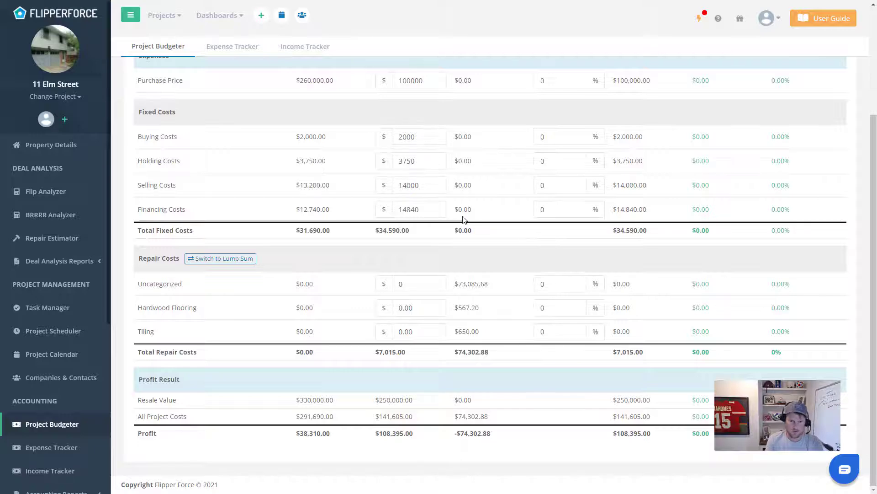
{"action": "scroll", "coordinate": [464, 219], "scroll_direction": "up", "scroll_amount": 3}
{"action": "left_click", "coordinate": [238, 97]}
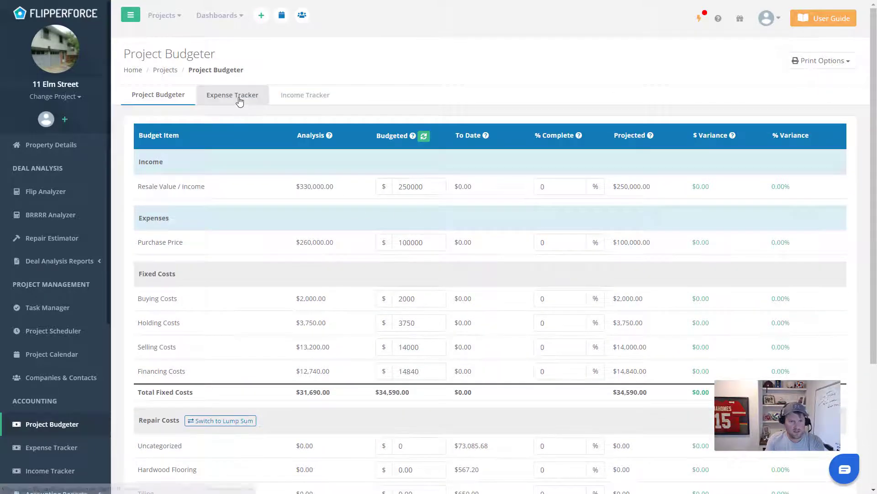